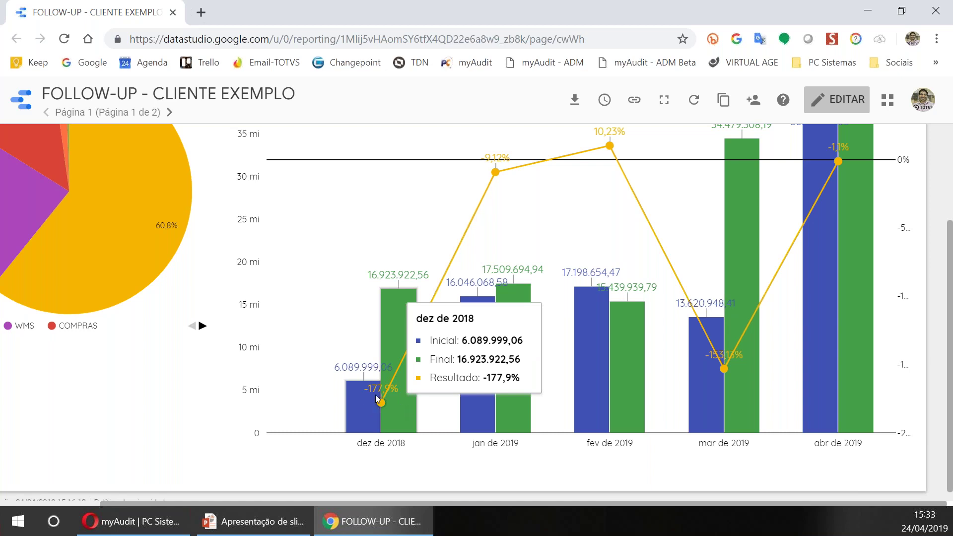
# Examine the Inicial, Final and Resultado figures for each month from December 2018 to April 2019 in the Histórico por Área chart
pyautogui.moveTo(402, 397)
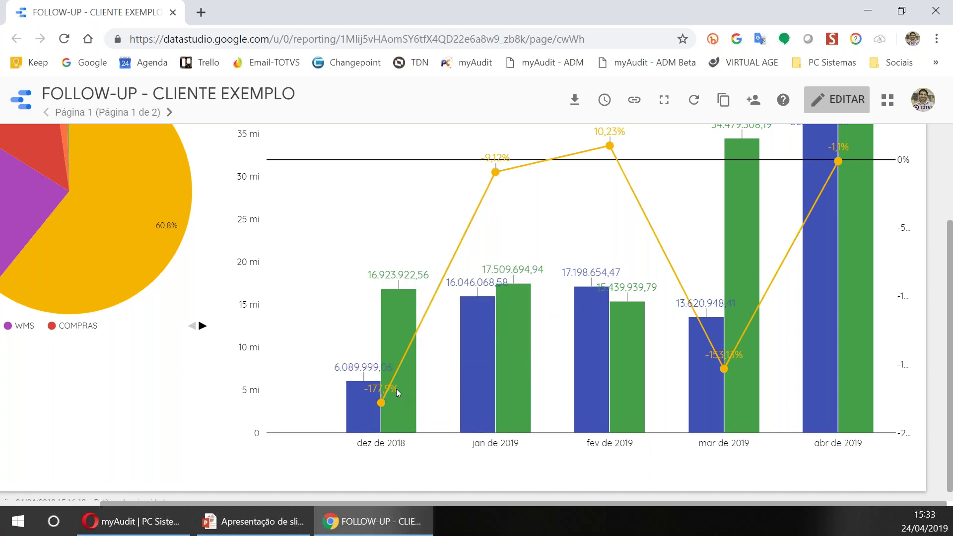
pyautogui.moveTo(399, 417)
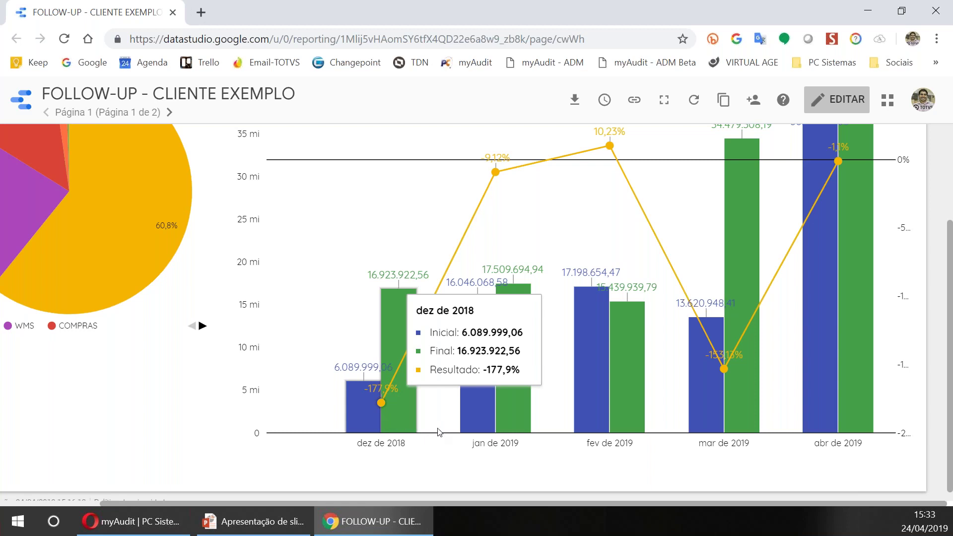
pyautogui.moveTo(496, 416)
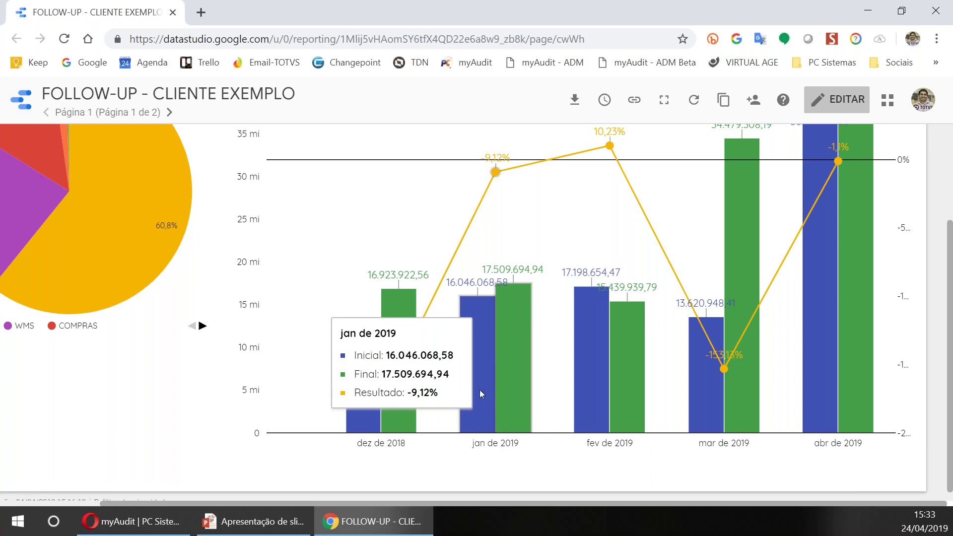
pyautogui.moveTo(618, 398)
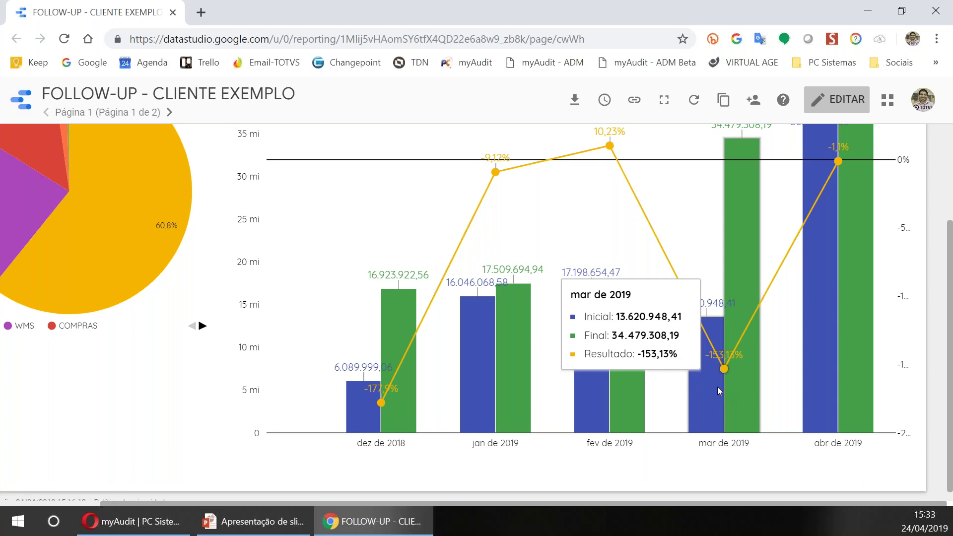
pyautogui.moveTo(582, 350)
pyautogui.moveTo(730, 410)
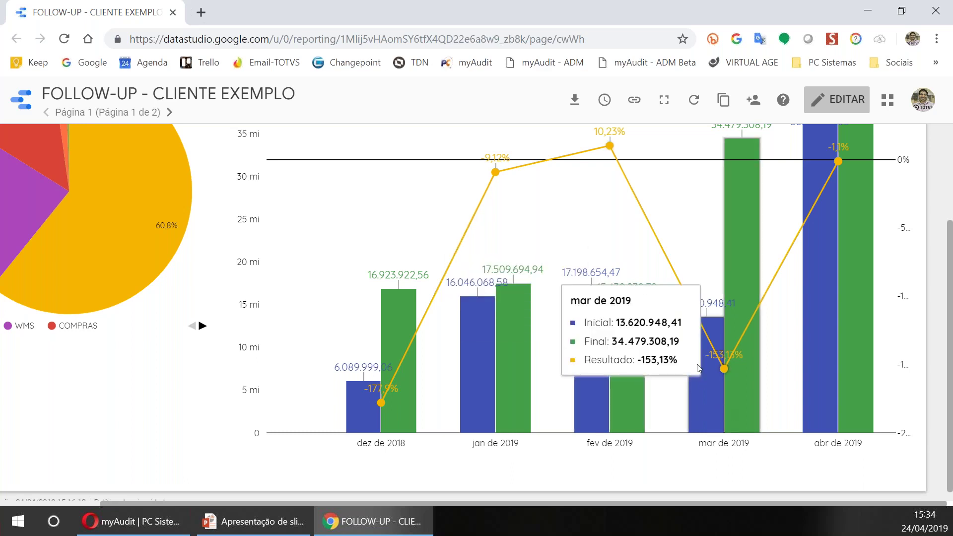
pyautogui.moveTo(721, 386)
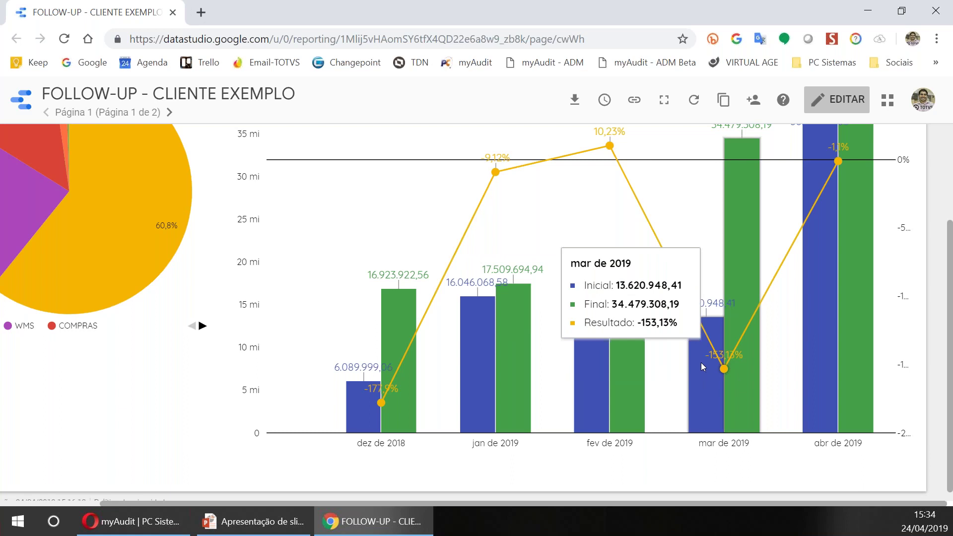
pyautogui.moveTo(876, 383)
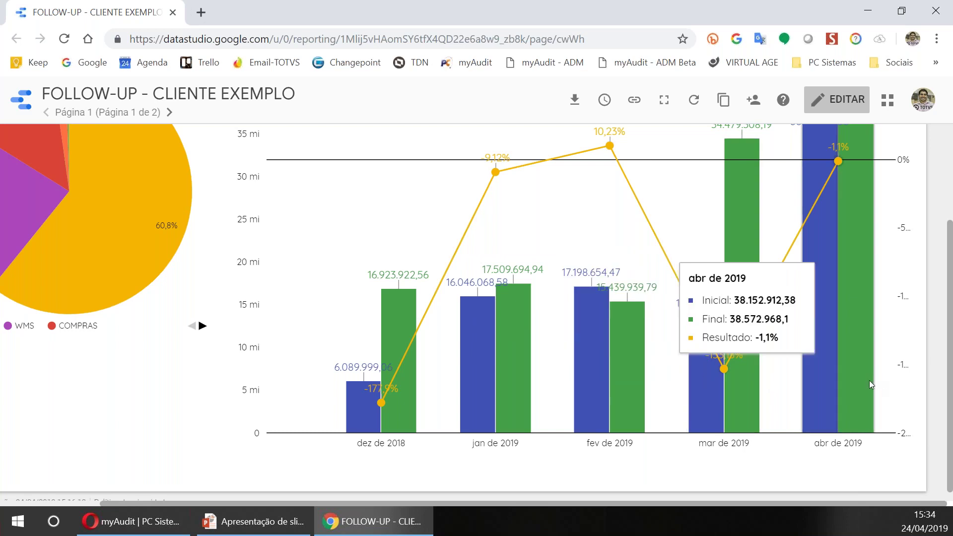
pyautogui.scroll(3, 868, 380)
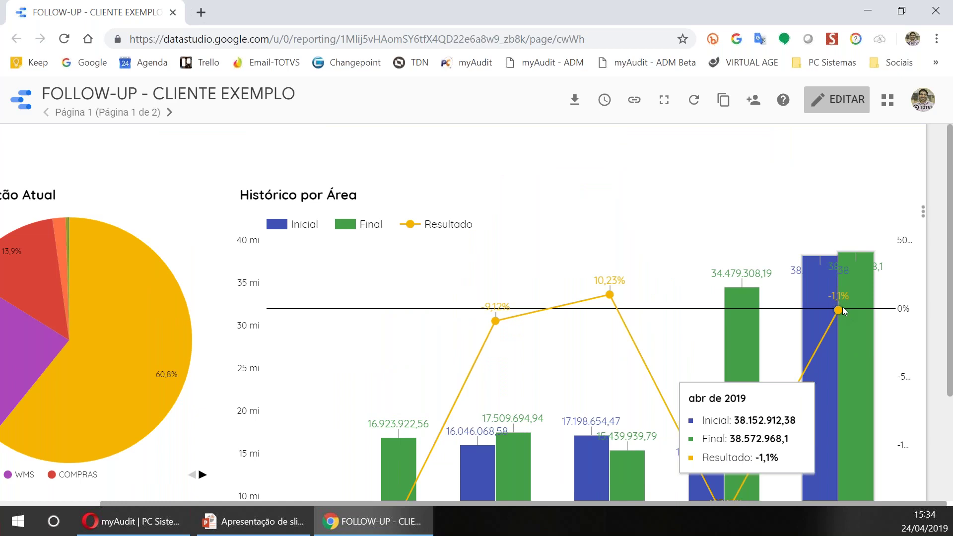
pyautogui.scroll(-2, 645, 322)
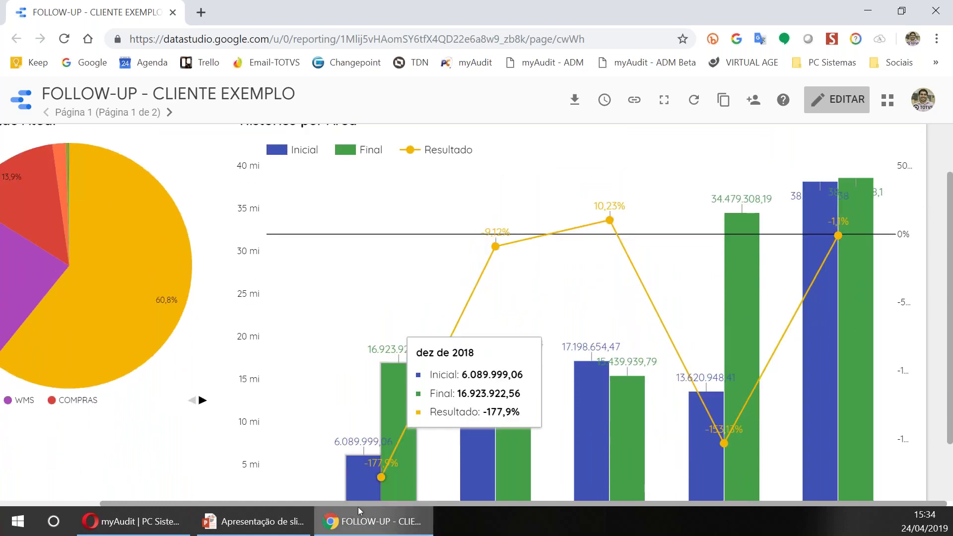
# Filter the report to the COMPRAS area from the distribution pie chart and review its monthly history
pyautogui.moveTo(362, 503); pyautogui.dragTo(232, 497)
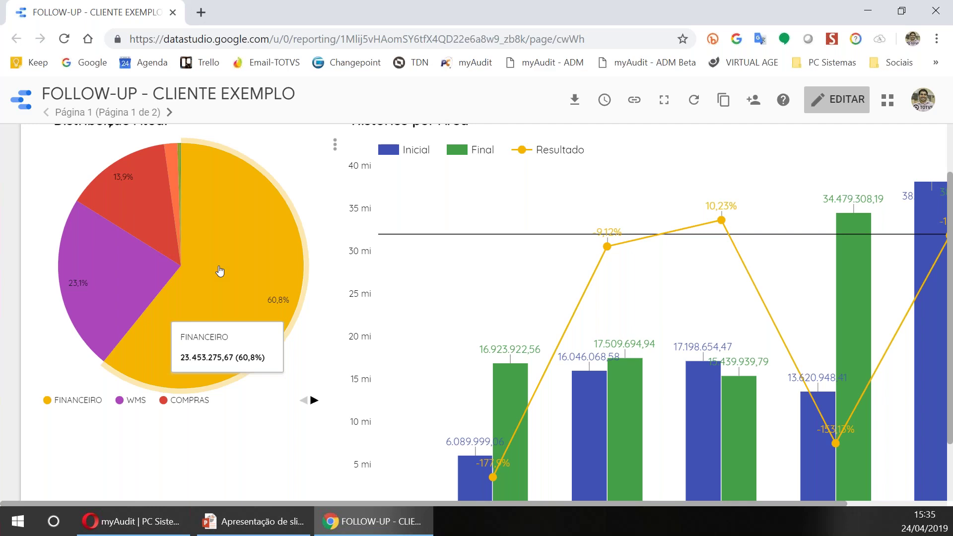
pyautogui.moveTo(70, 273)
pyautogui.click(109, 200)
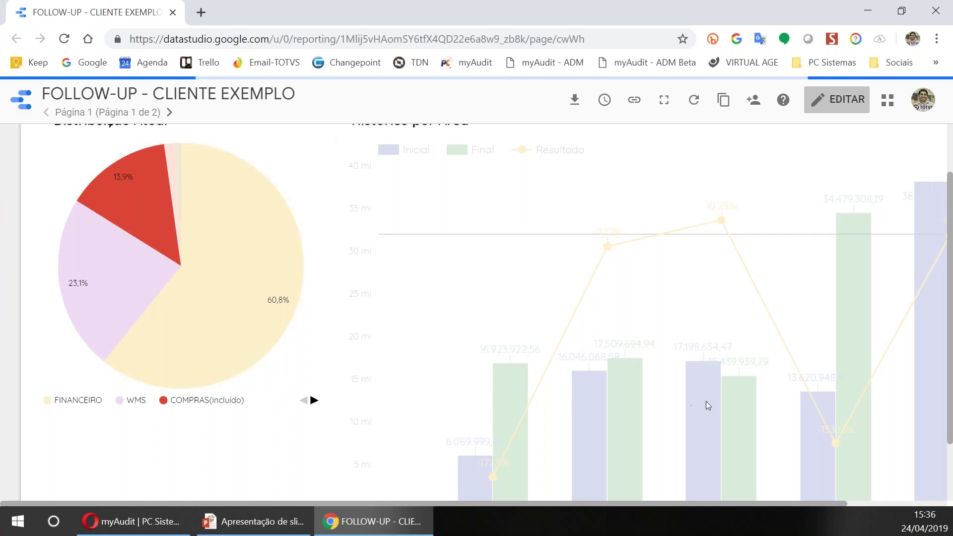
pyautogui.scroll(-2, 688, 389)
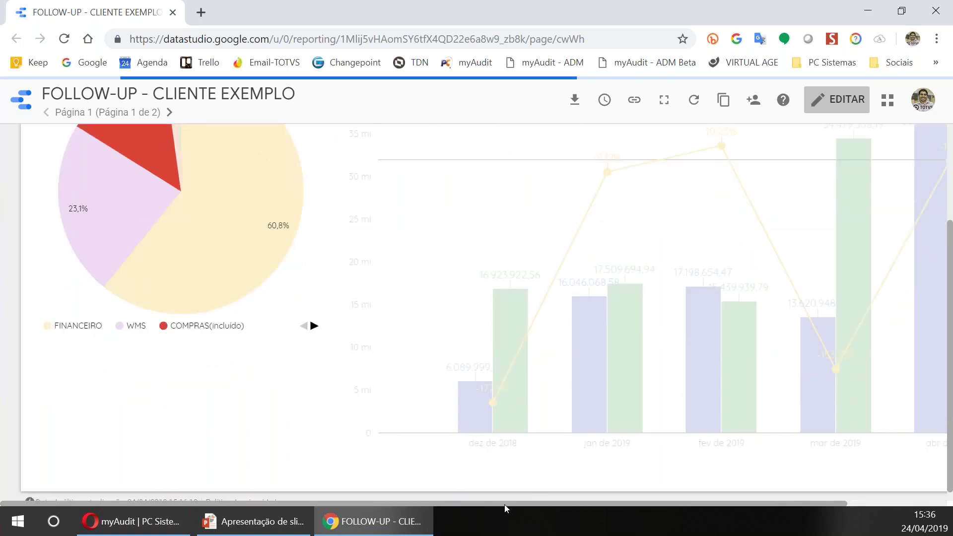
pyautogui.click(612, 516)
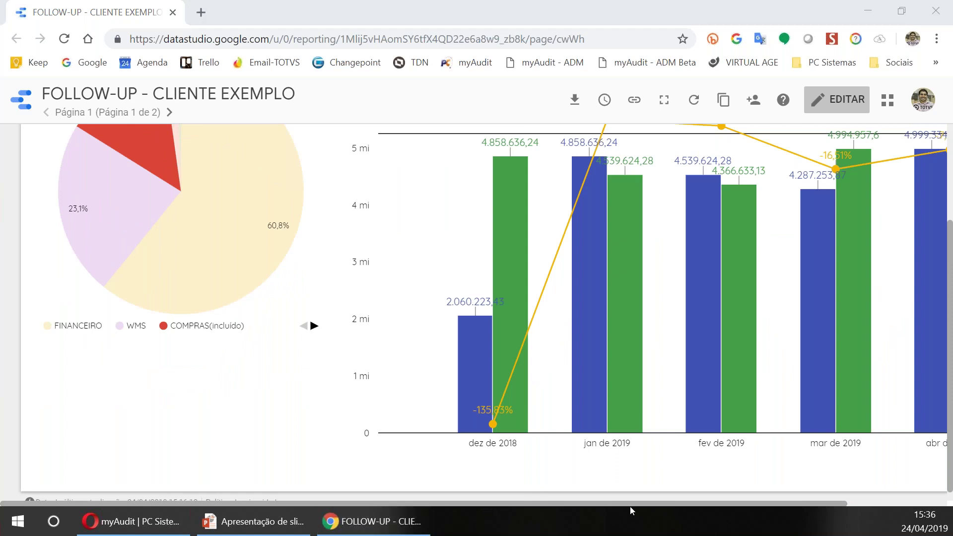
pyautogui.moveTo(633, 503); pyautogui.dragTo(719, 504)
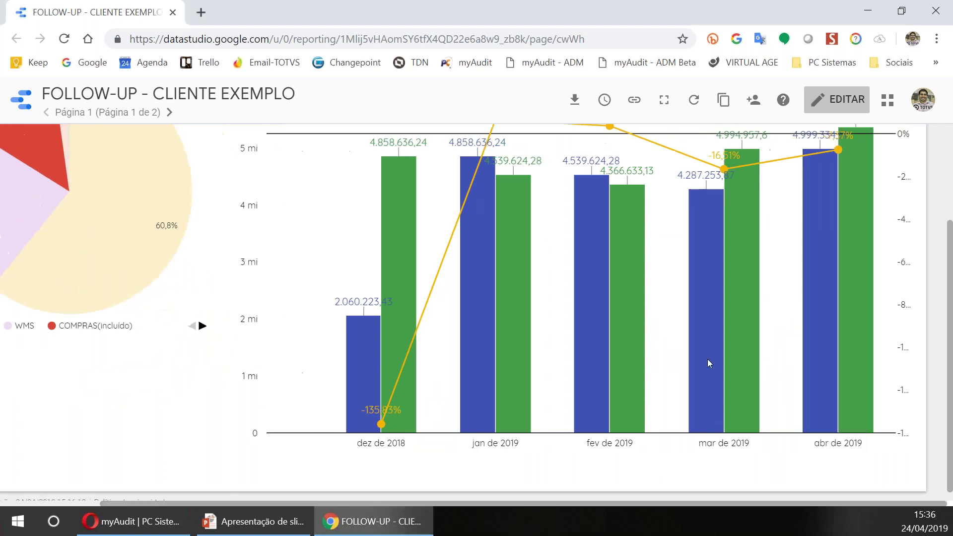
pyautogui.scroll(2, 707, 358)
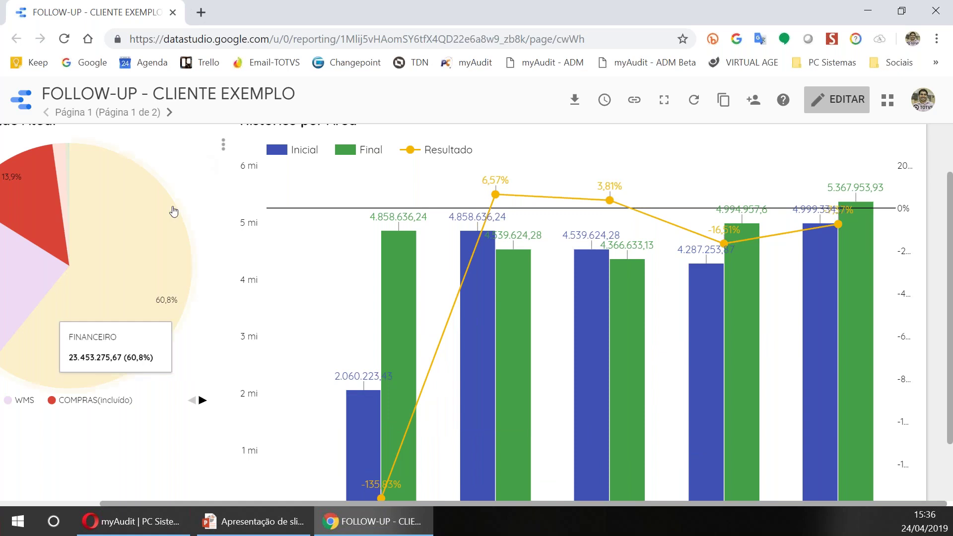
pyautogui.scroll(-2, 217, 253)
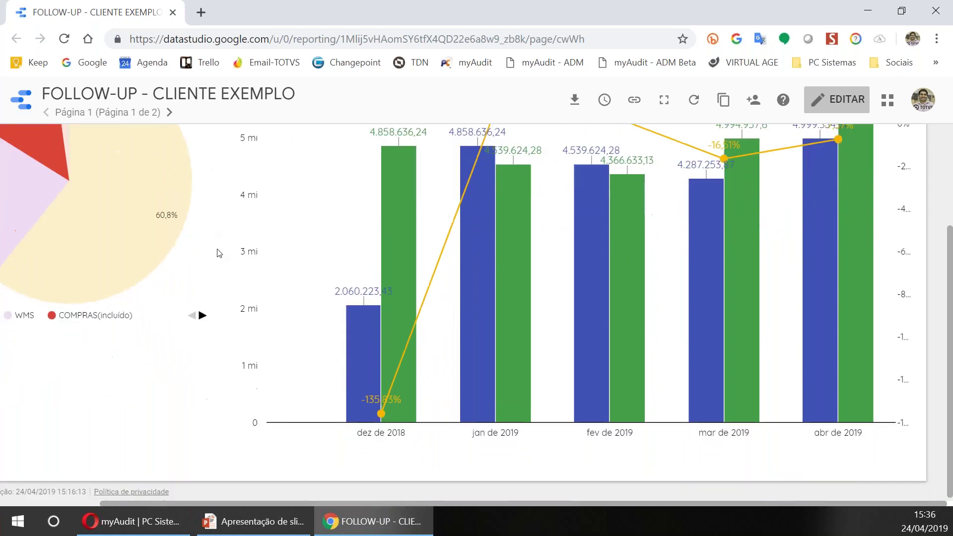
pyautogui.scroll(4, 219, 253)
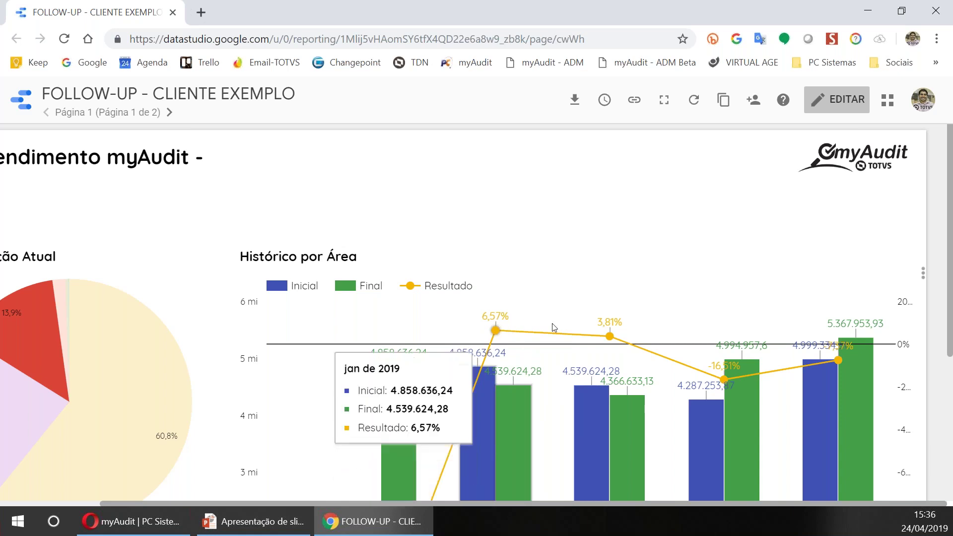
# Open page 2 of the report and inspect the action points table and the May 2019 chart figures
pyautogui.click(170, 113)
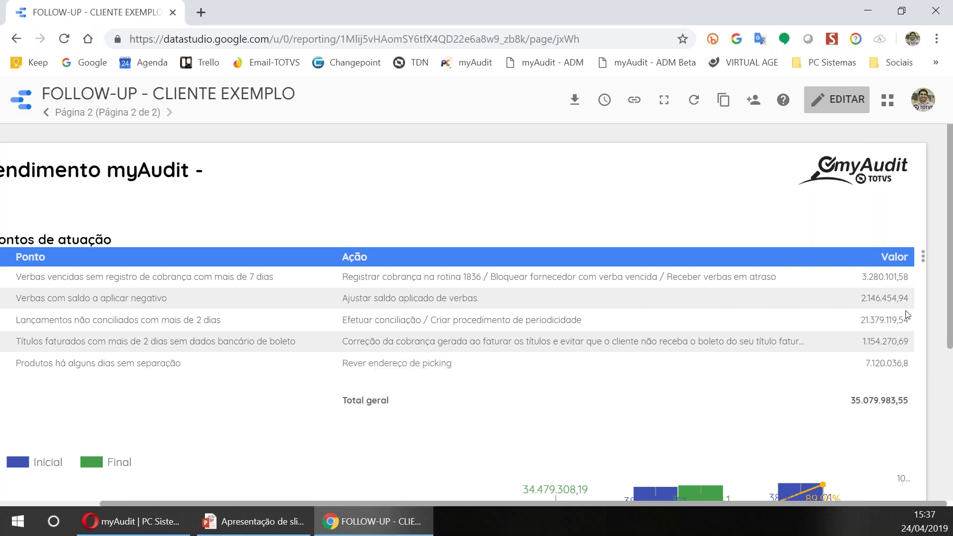
pyautogui.scroll(-1, 850, 348)
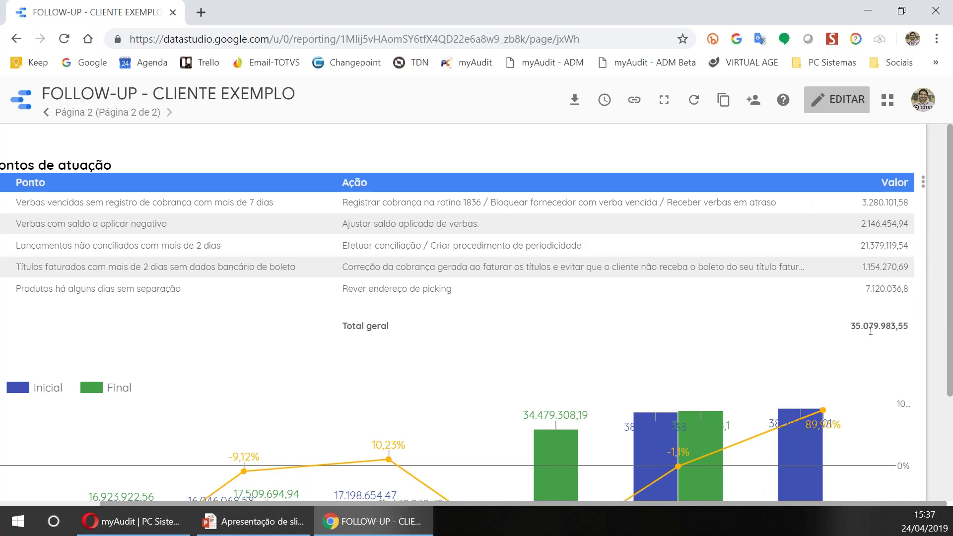
pyautogui.scroll(-3, 870, 331)
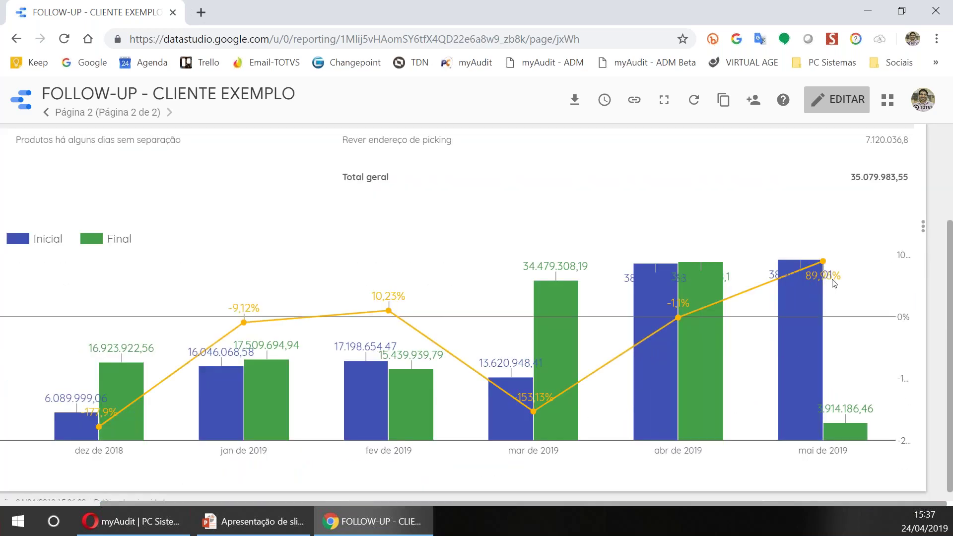
pyautogui.moveTo(791, 298)
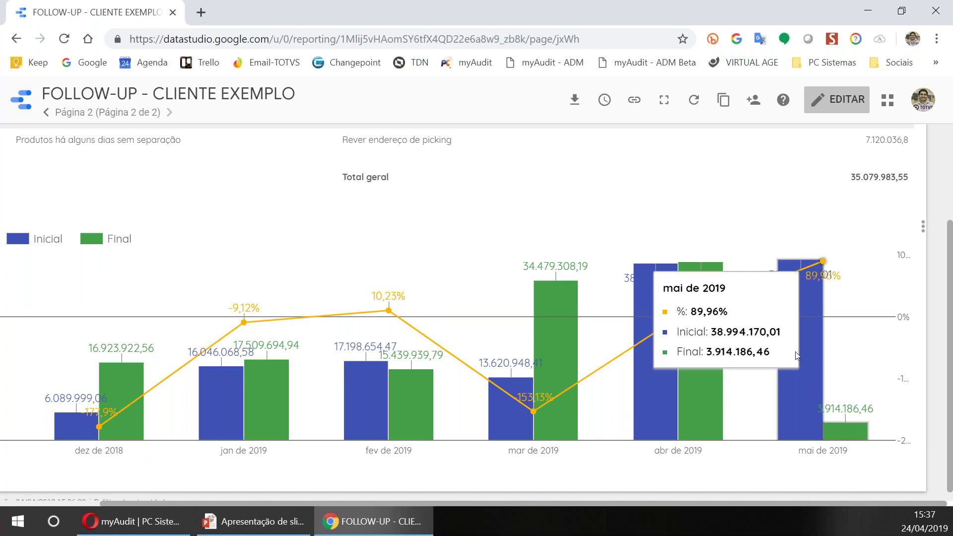
# Compare the action points table with the monthly Inicial and Final bars and percentage line on page 2
pyautogui.scroll(3, 784, 350)
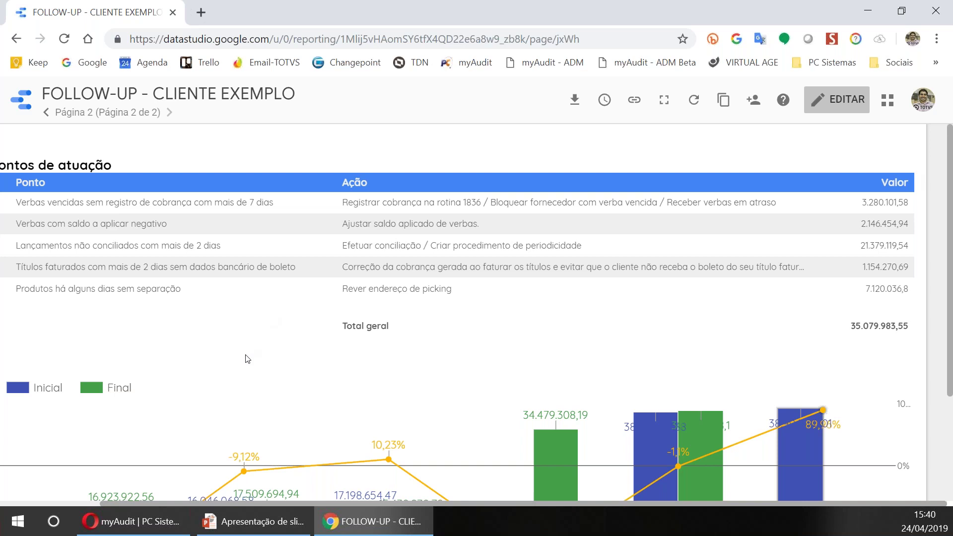
pyautogui.scroll(-2, 243, 360)
pyautogui.scroll(-2, 243, 360)
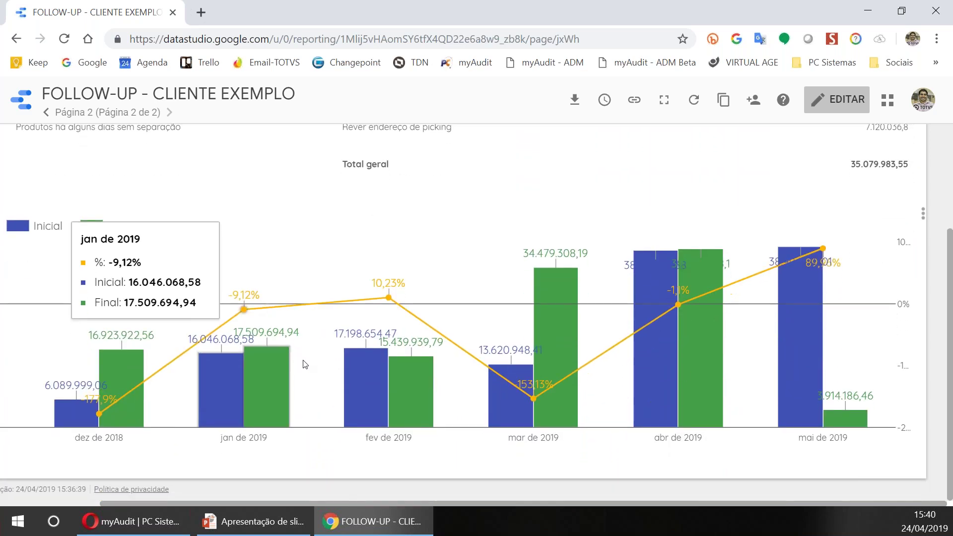
pyautogui.scroll(5, 305, 365)
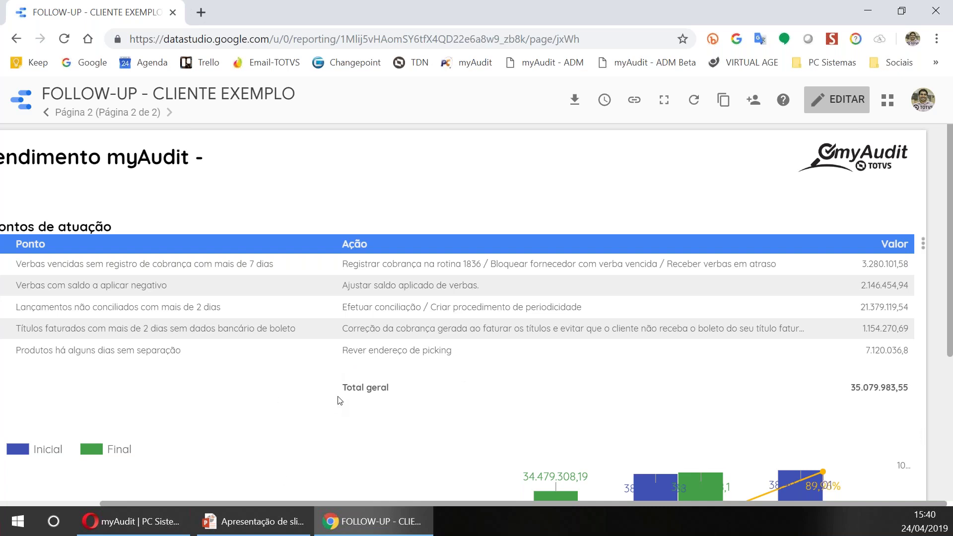
pyautogui.scroll(-3, 336, 397)
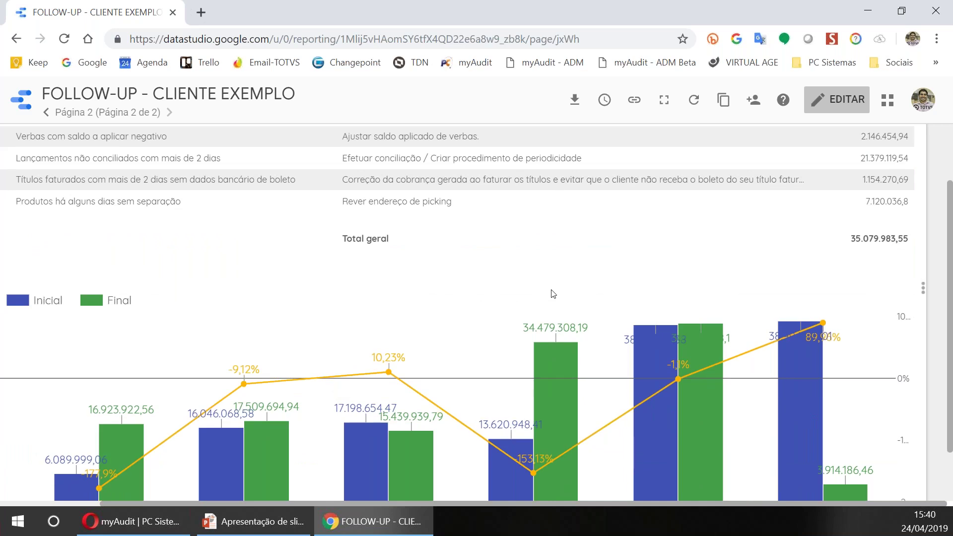
pyautogui.scroll(-2, 571, 295)
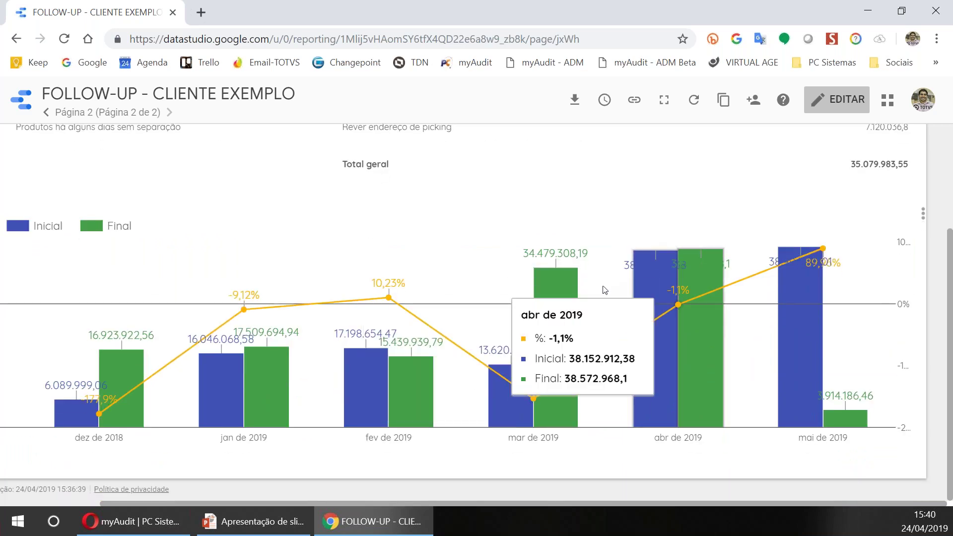
pyautogui.moveTo(595, 267)
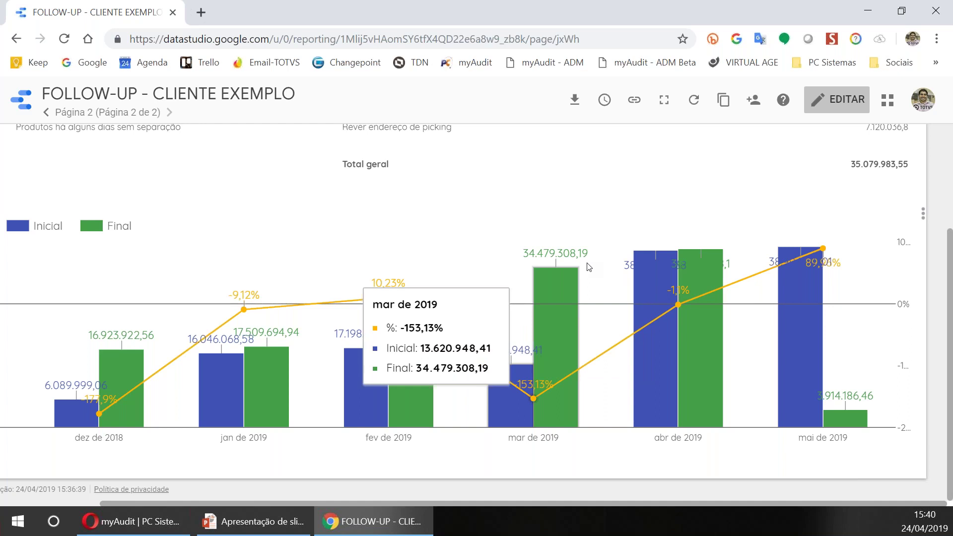
pyautogui.moveTo(446, 251)
pyautogui.scroll(3, 446, 251)
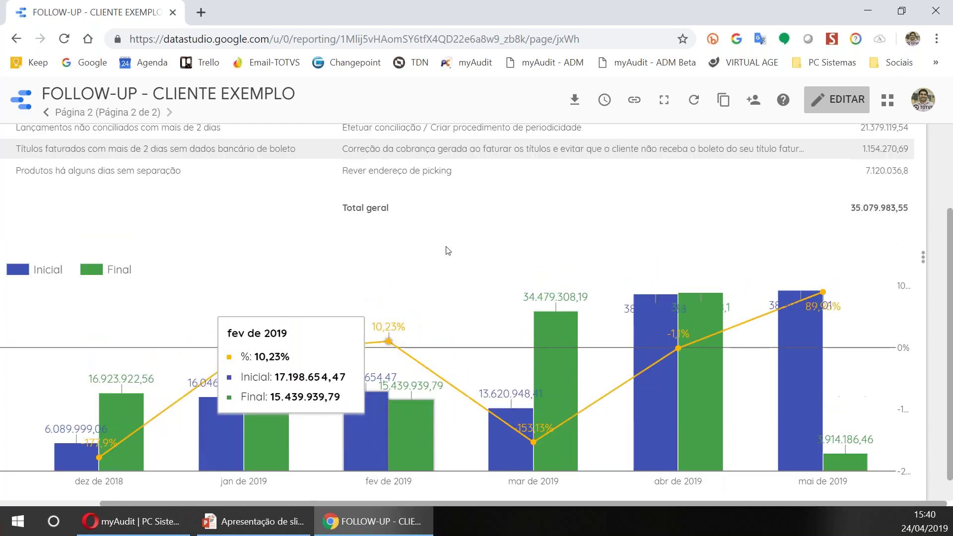
pyautogui.scroll(-3, 653, 269)
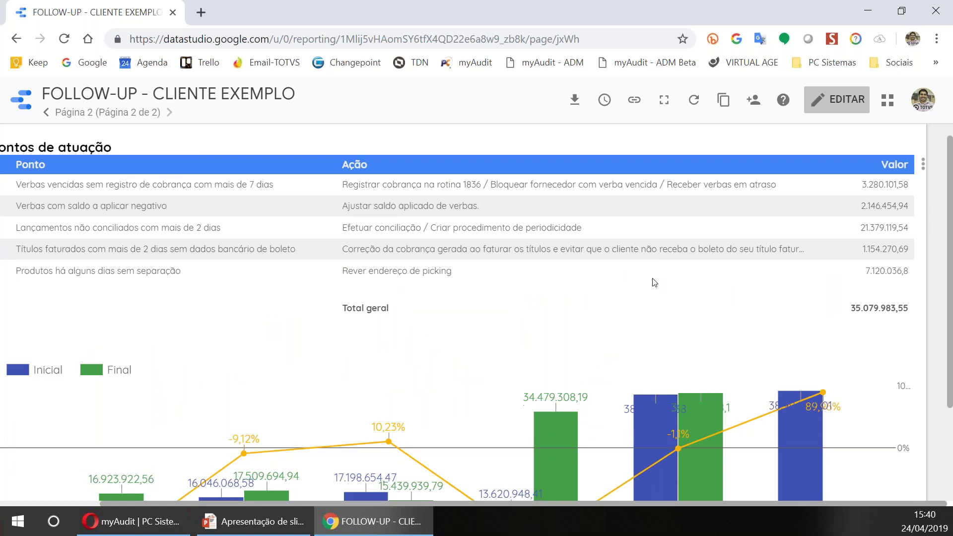
pyautogui.moveTo(700, 350)
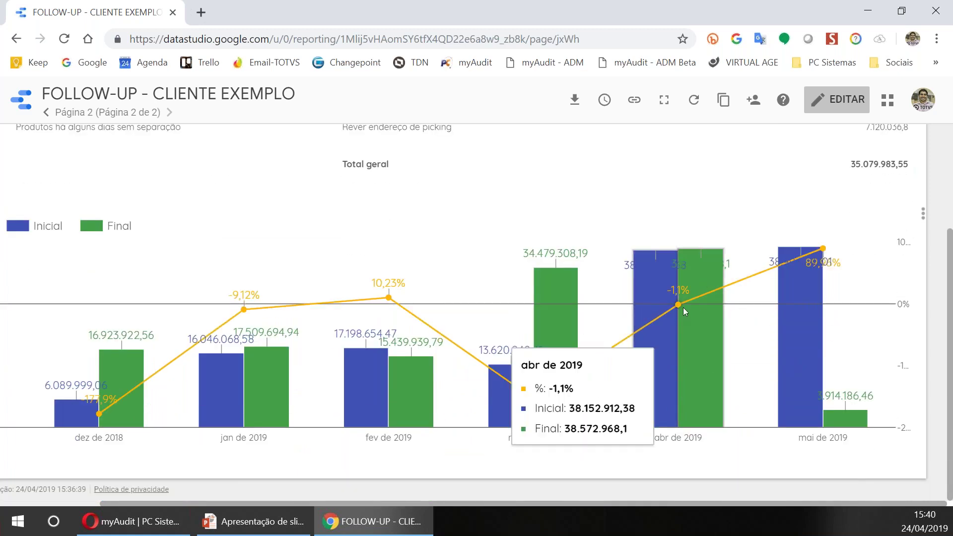
pyautogui.moveTo(825, 253)
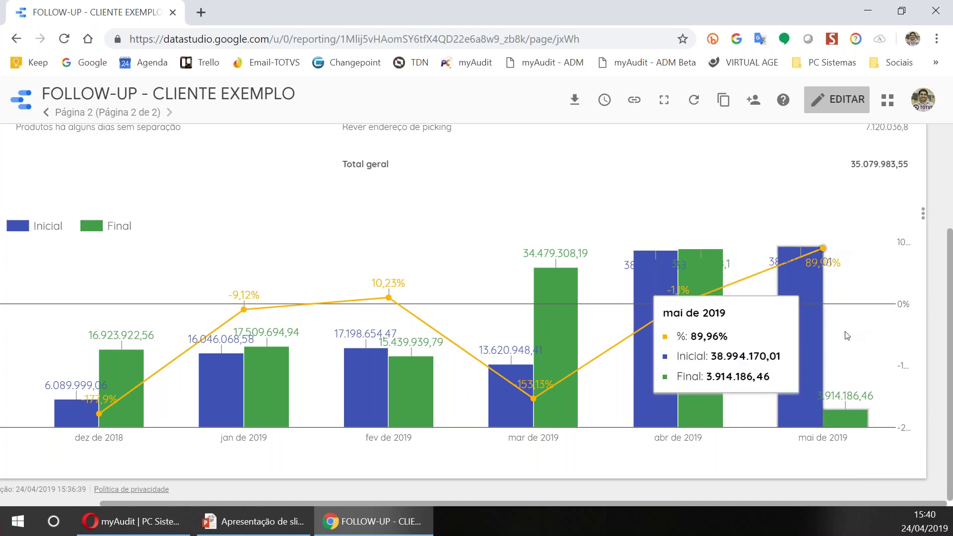
pyautogui.moveTo(724, 326)
pyautogui.moveTo(804, 298)
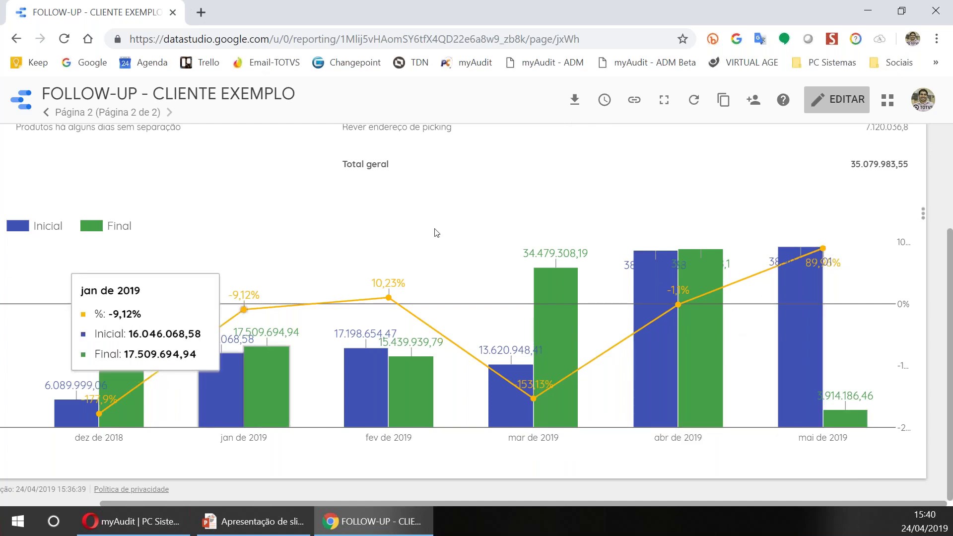
# Switch to the myAudit window showing the Gestão page
pyautogui.moveTo(126, 313)
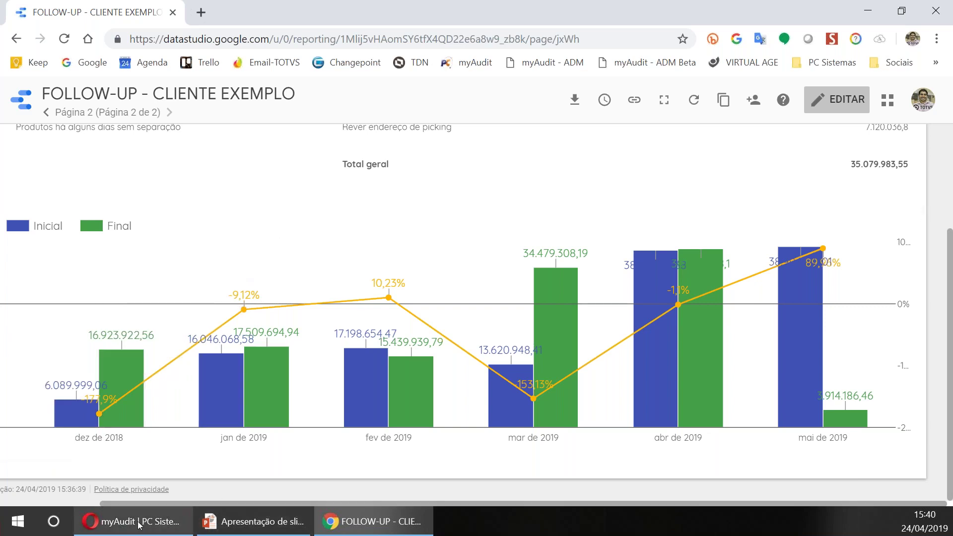
pyautogui.moveTo(143, 524)
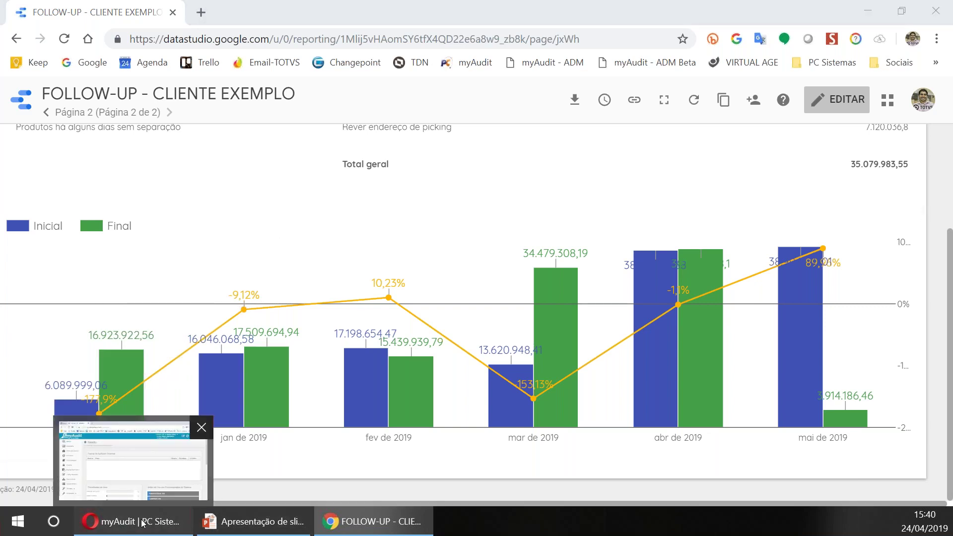
pyautogui.click(143, 523)
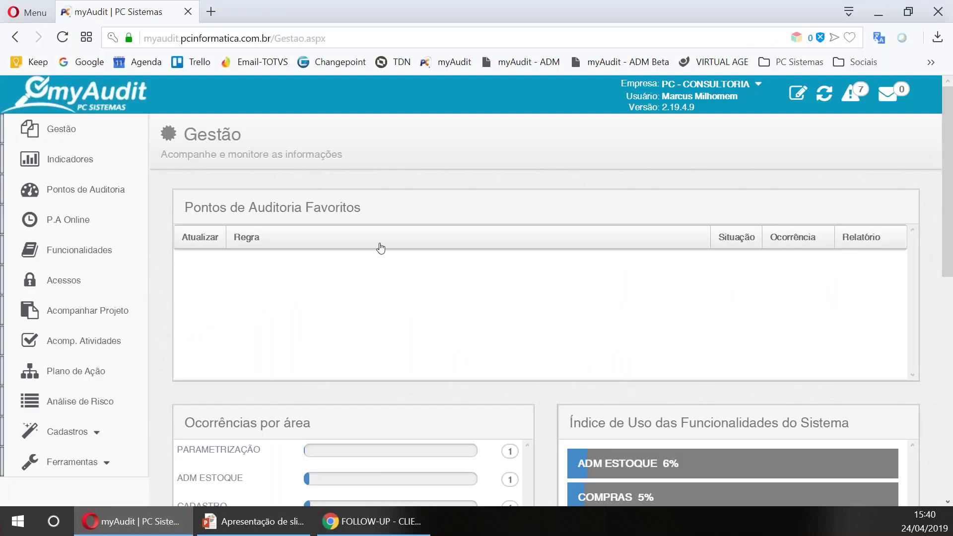
# Reload the Gestão page and review the favourite audit points, the Ocorrências por área and the Índice de Uso das Funcionalidades do Sistema
pyautogui.click(62, 38)
pyautogui.scroll(-2, 385, 227)
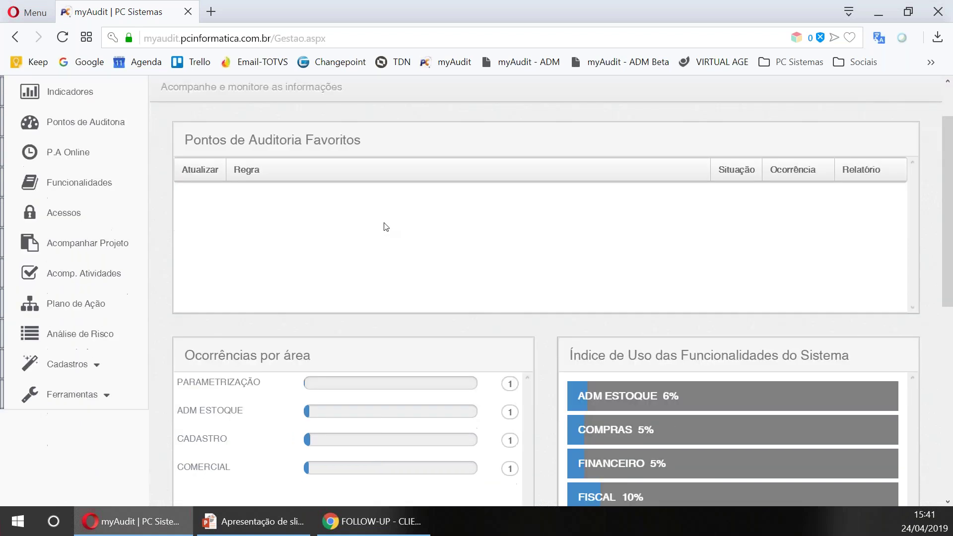
pyautogui.scroll(-1, 444, 253)
pyautogui.scroll(-1, 443, 253)
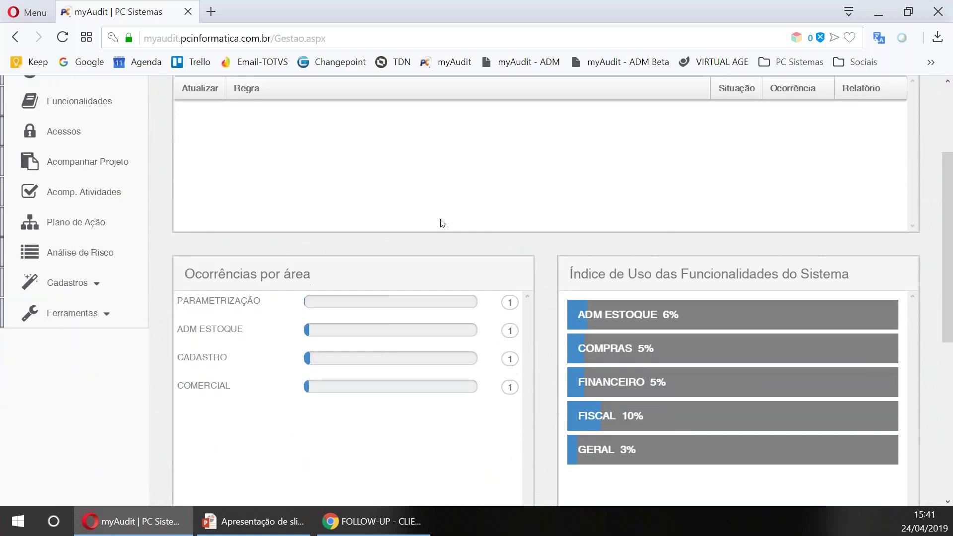
pyautogui.scroll(-3, 442, 223)
pyautogui.scroll(5, 439, 222)
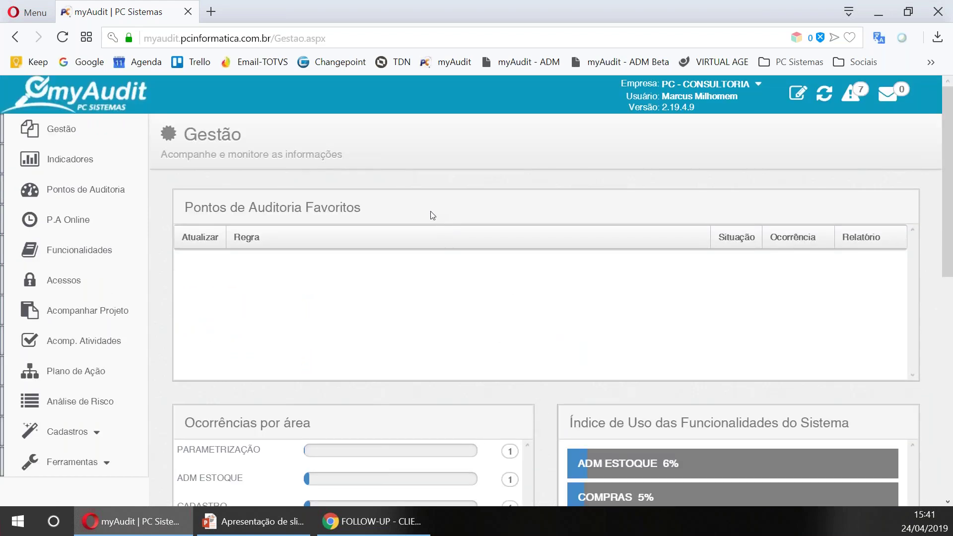
pyautogui.scroll(-3, 545, 228)
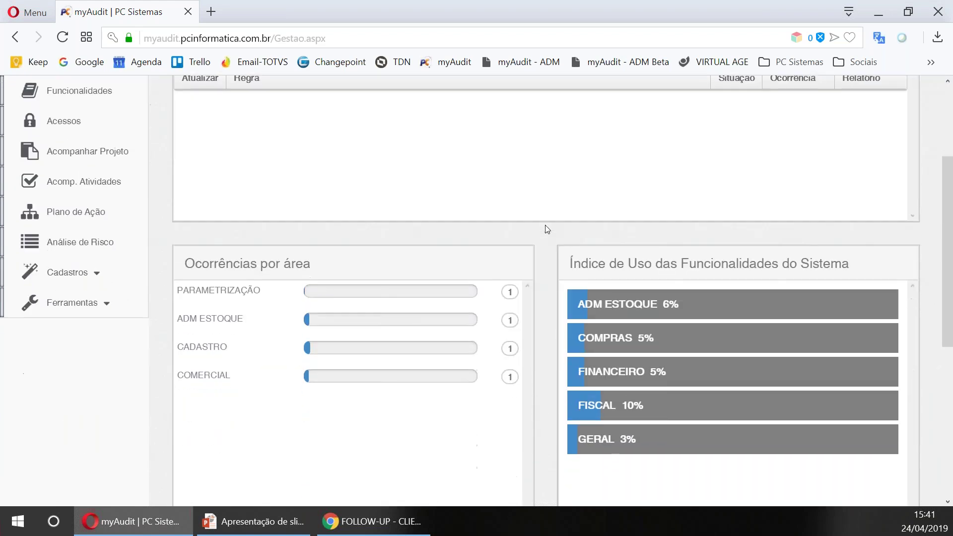
pyautogui.scroll(-3, 536, 226)
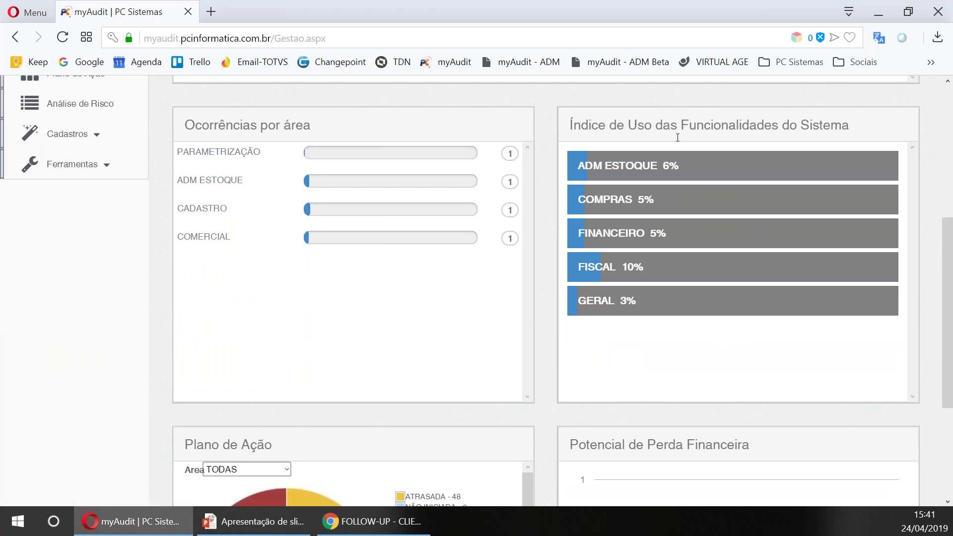
# Inspect the status slices of the Plano de Ação pie chart and the Potencial de Perda Financeira chart
pyautogui.scroll(-1, 567, 257)
pyautogui.scroll(-3, 568, 257)
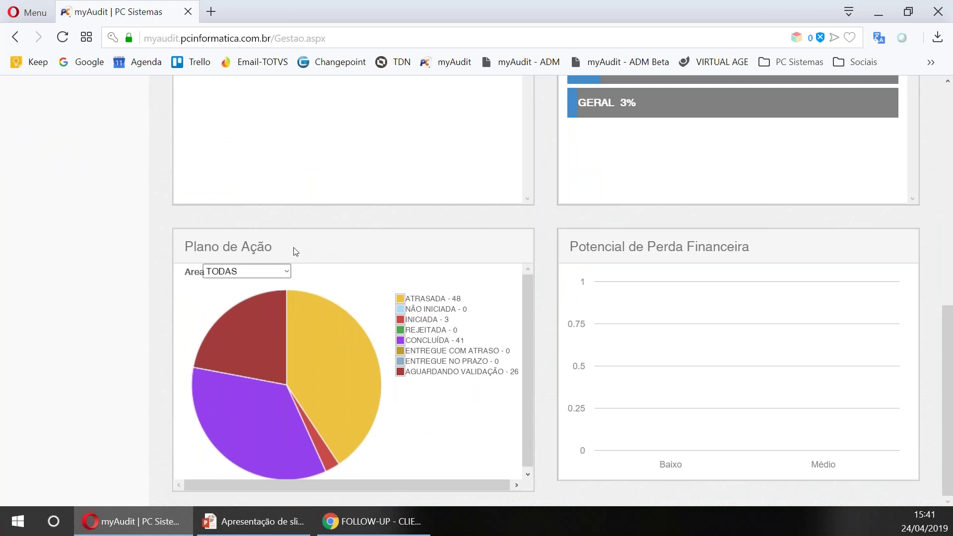
pyautogui.moveTo(321, 365)
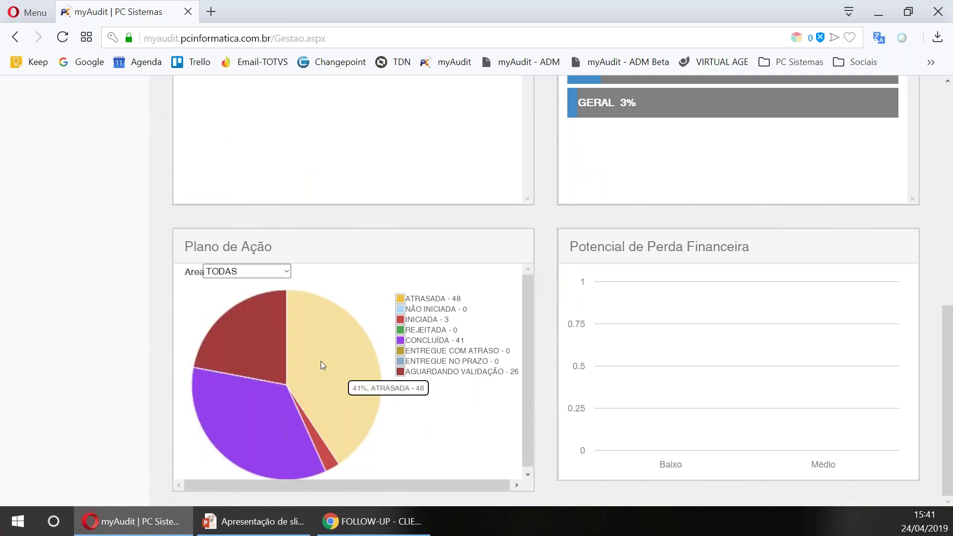
pyautogui.moveTo(264, 431)
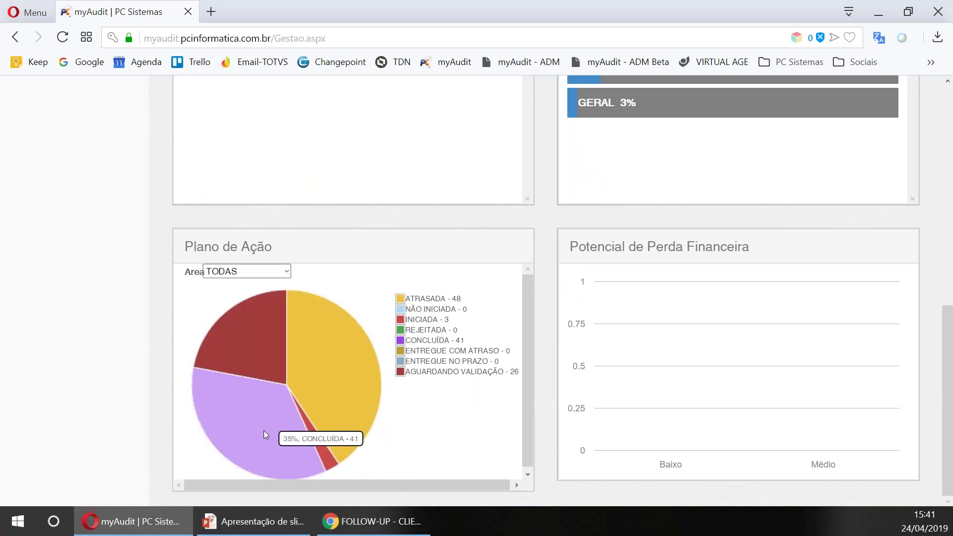
pyautogui.moveTo(266, 340)
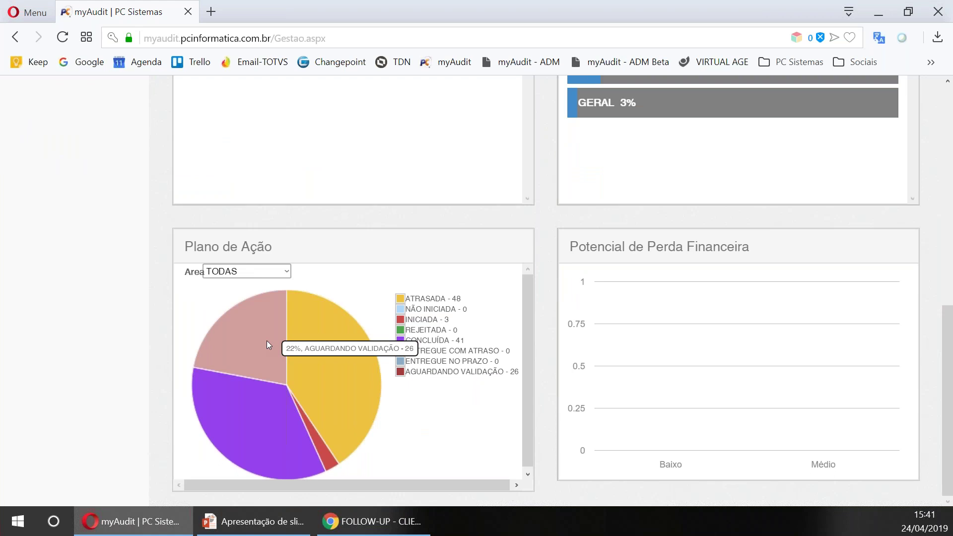
pyautogui.moveTo(326, 457)
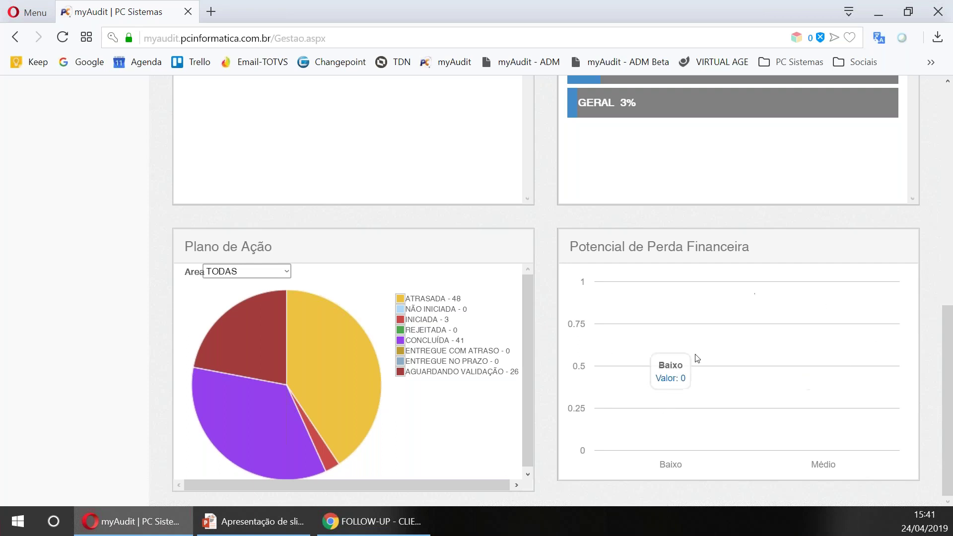
pyautogui.scroll(10, 549, 296)
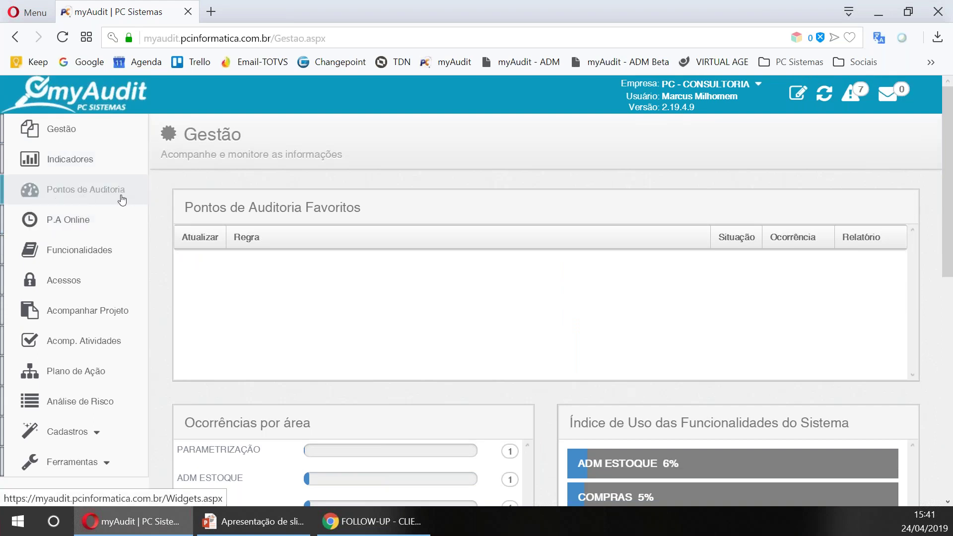
# Open the Pontos de Auditoria page and review the ADM ESTOQUE rules for auditing stock and goods receipt
pyautogui.click(94, 199)
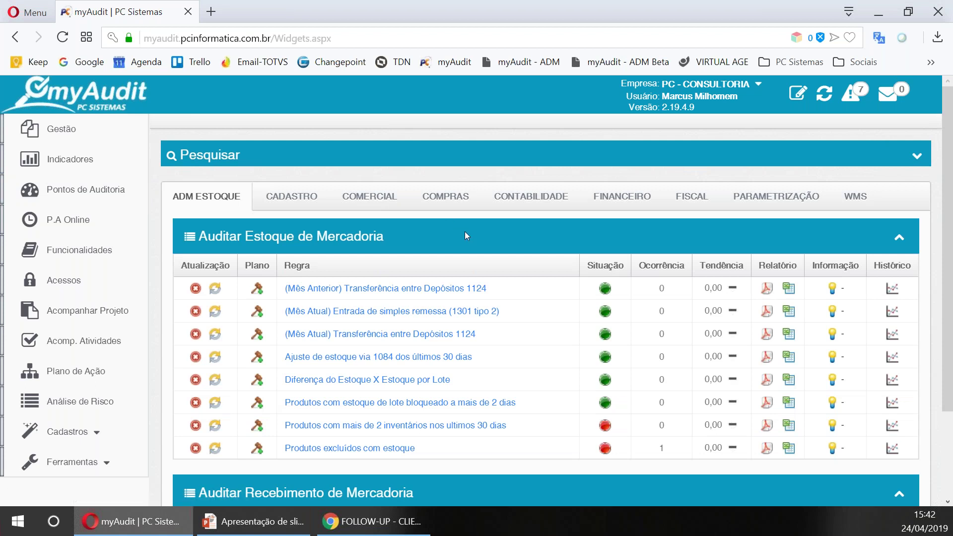
pyautogui.scroll(-1, 403, 253)
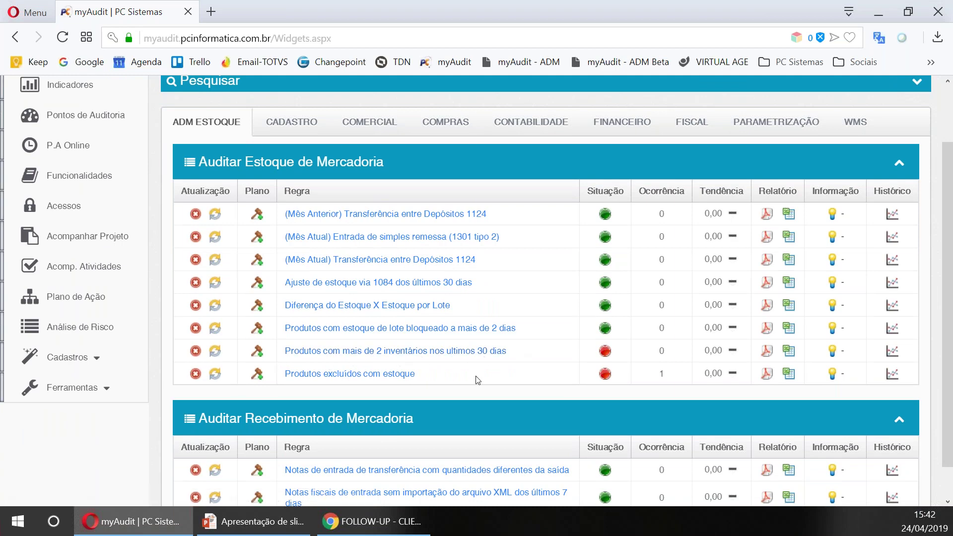
pyautogui.scroll(-1, 520, 351)
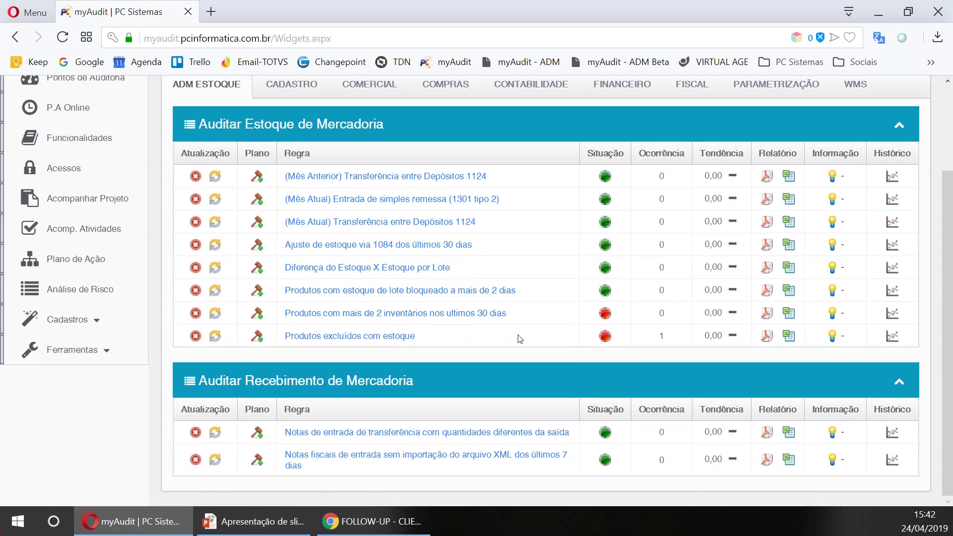
pyautogui.scroll(3, 520, 338)
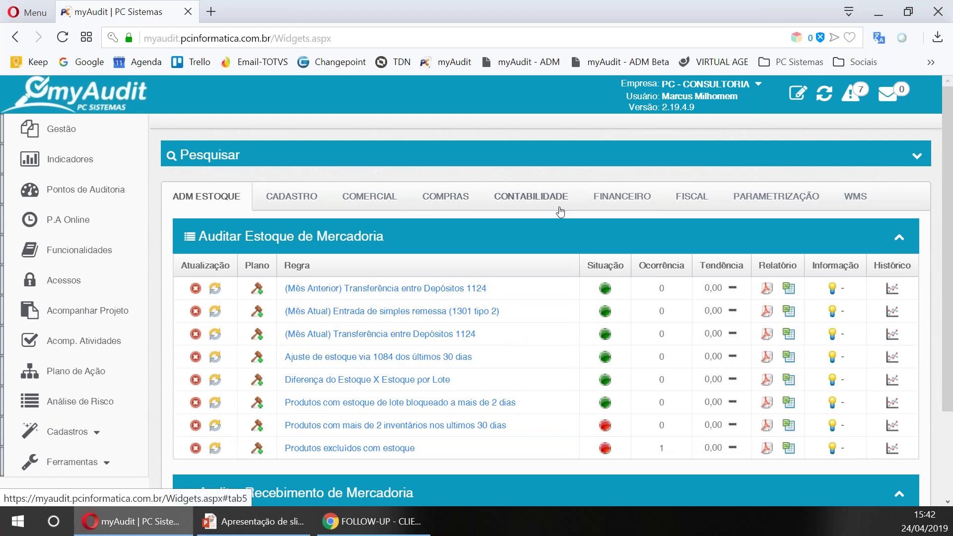
# Review the FINANCEIRO audit rules and the FISCAL rules through the Manifestação Eletrônica de Notas section
pyautogui.click(623, 200)
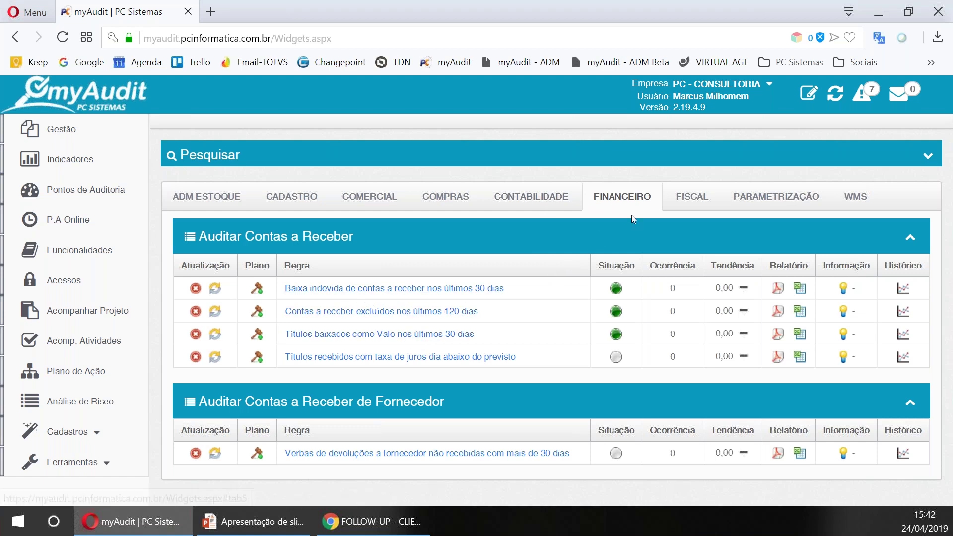
pyautogui.click(681, 200)
pyautogui.scroll(-2, 347, 221)
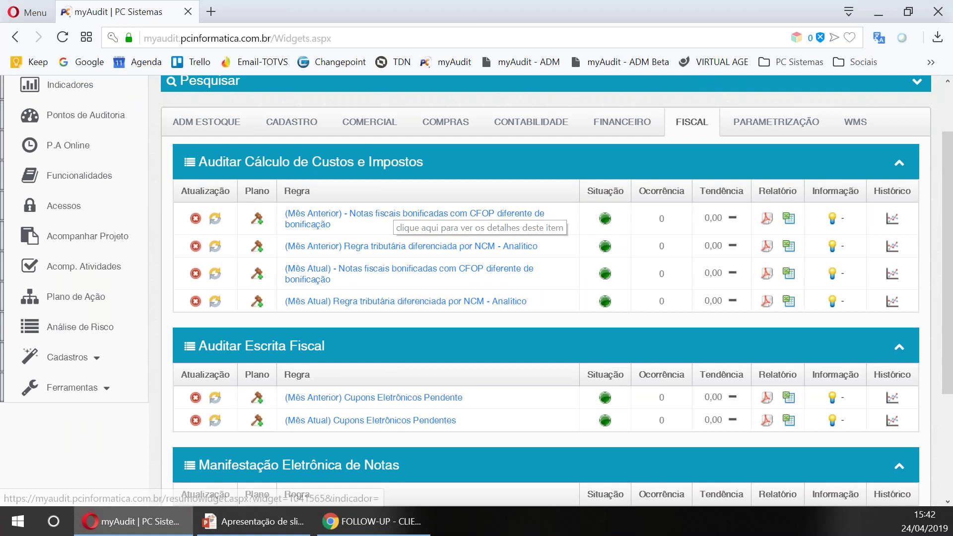
pyautogui.scroll(-3, 406, 238)
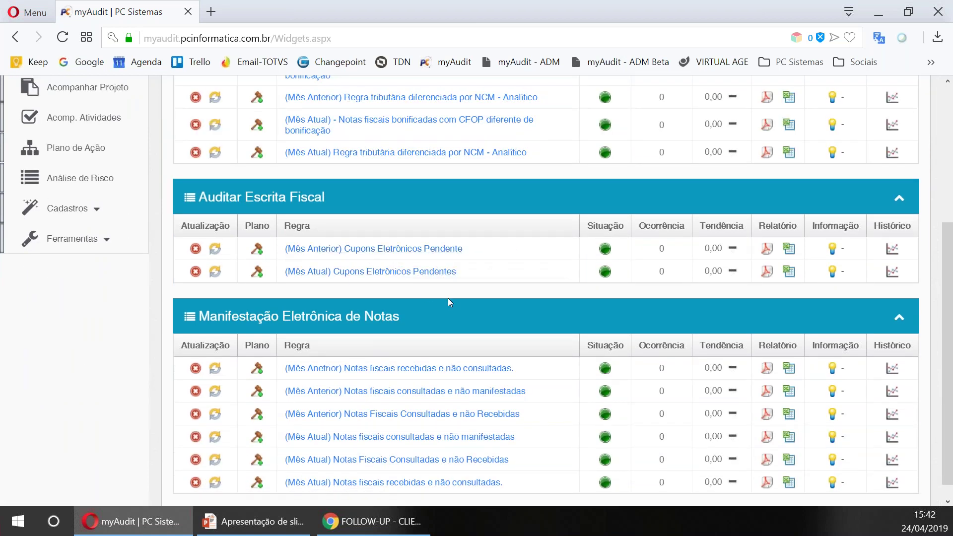
pyautogui.scroll(-1, 390, 357)
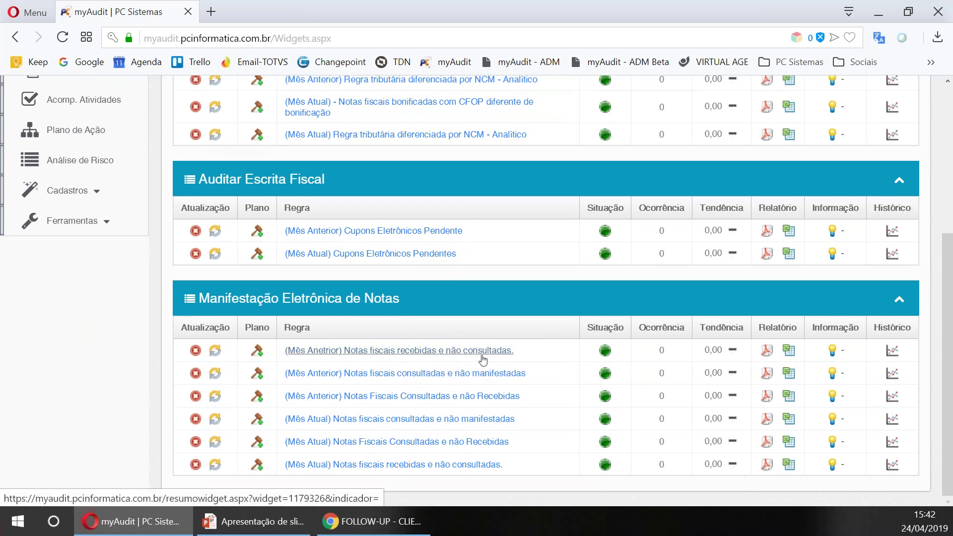
# Open Pontos de Auditoria Por Usuário and choose the signed-in user as the Usuário
pyautogui.click(118, 224)
pyautogui.click(115, 250)
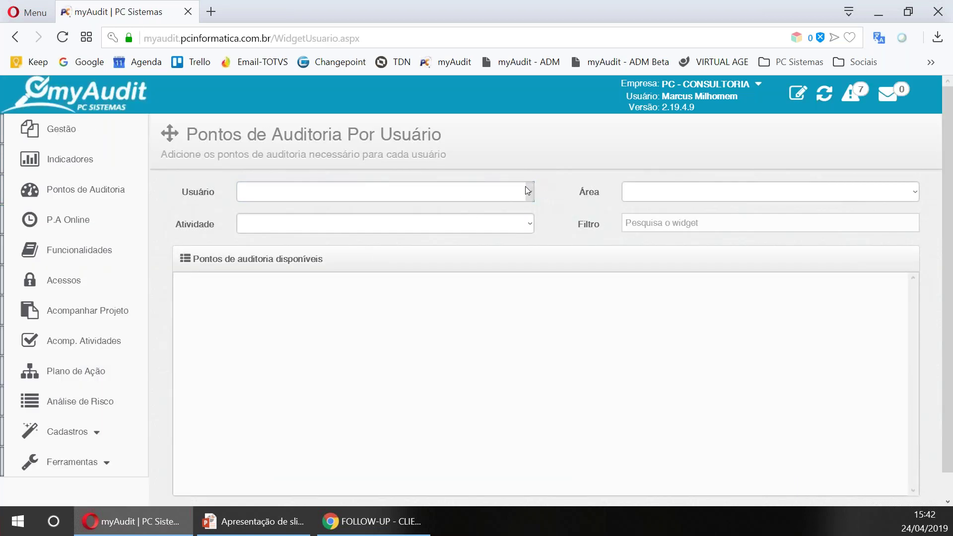
pyautogui.click(421, 195)
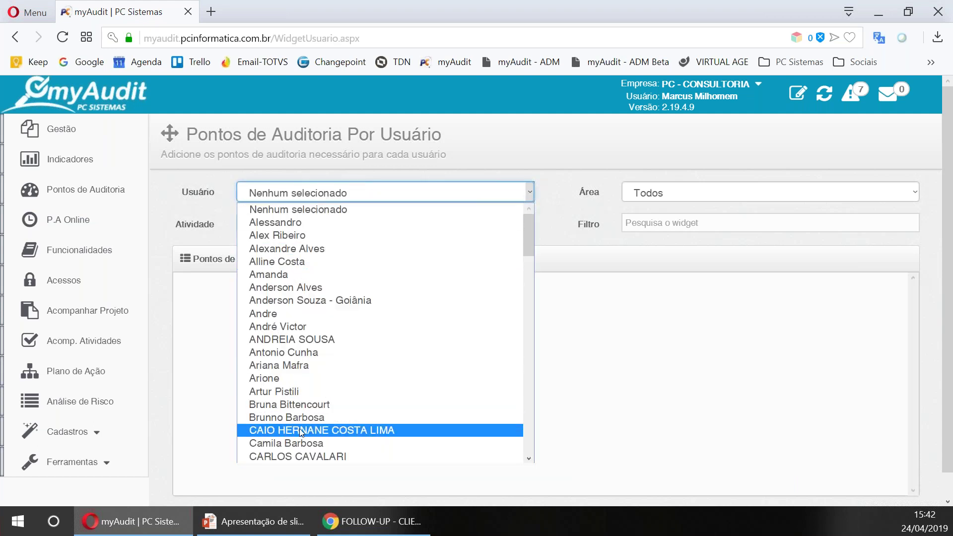
pyautogui.scroll(-3, 293, 335)
pyautogui.scroll(-15, 293, 334)
pyautogui.scroll(4, 283, 299)
pyautogui.scroll(4, 283, 299)
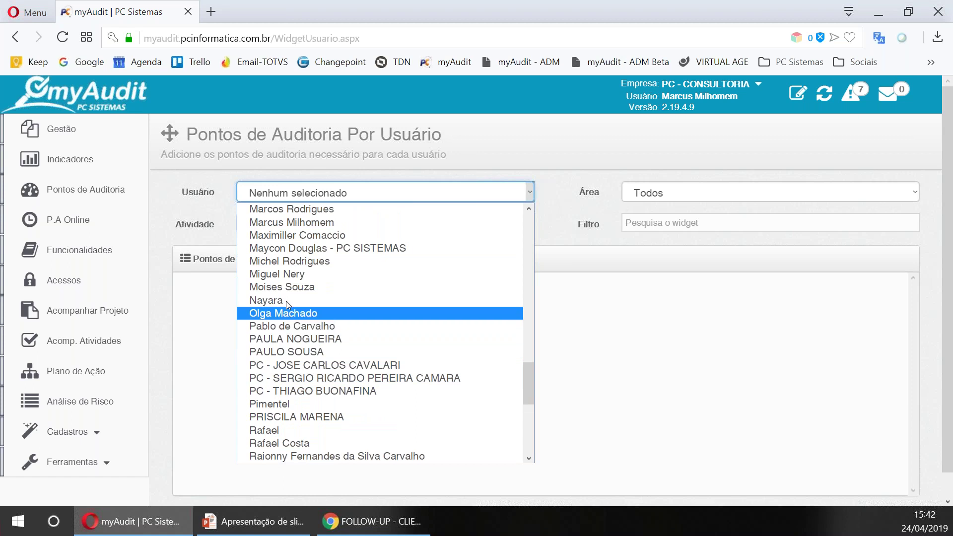
pyautogui.click(285, 222)
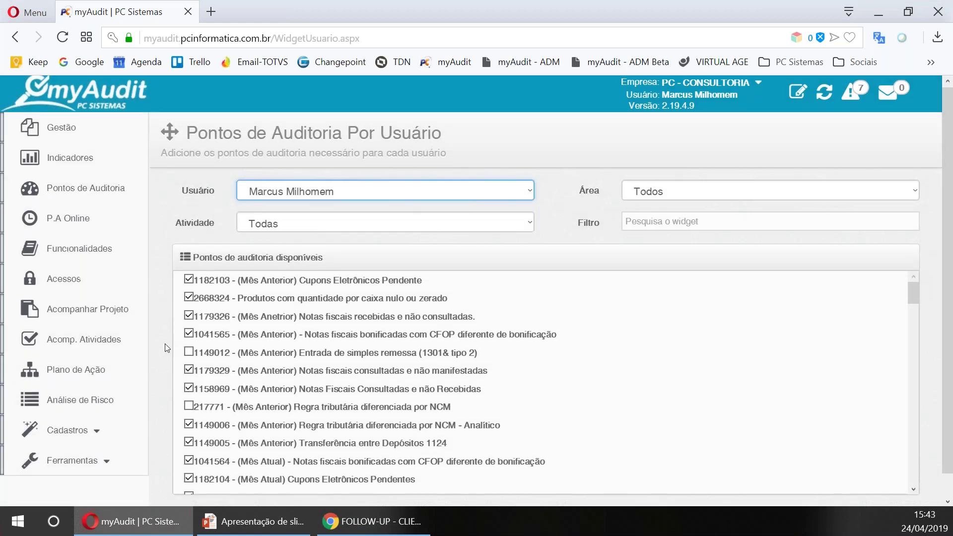
# Select all available audit points for the chosen user and save the assignment
pyautogui.scroll(-1, 476, 298)
pyautogui.click(185, 495)
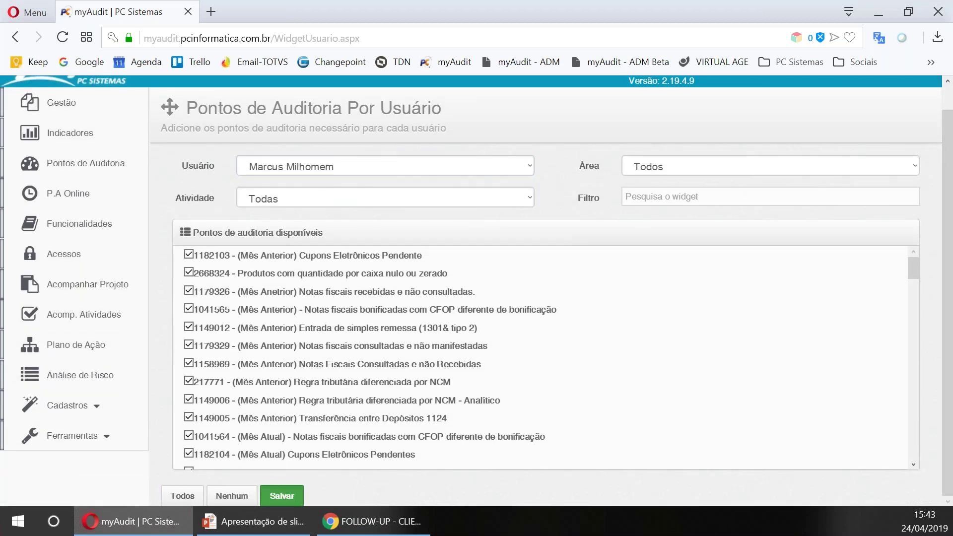
pyautogui.click(291, 498)
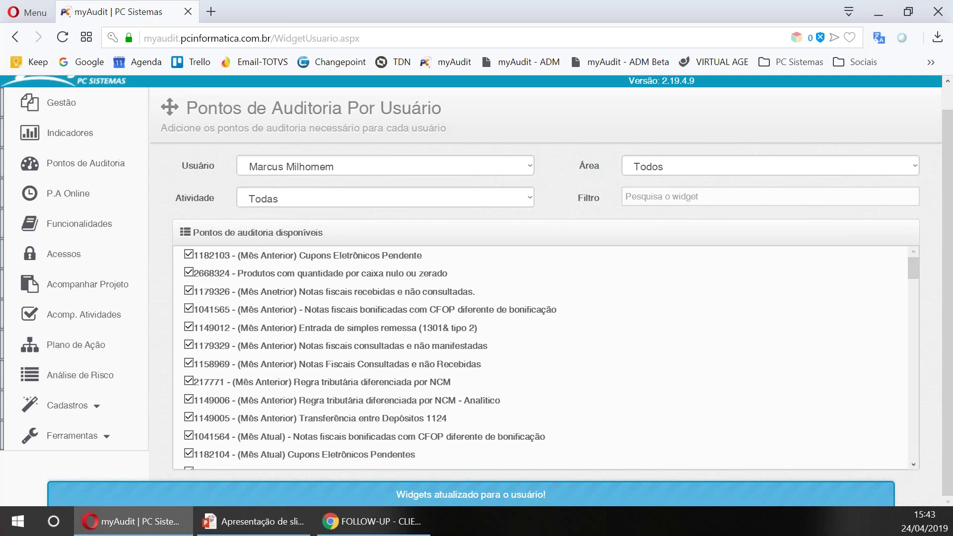
# Return to the Pontos de Auditoria page and review the ADM ESTOQUE and CADASTRO rules
pyautogui.click(100, 171)
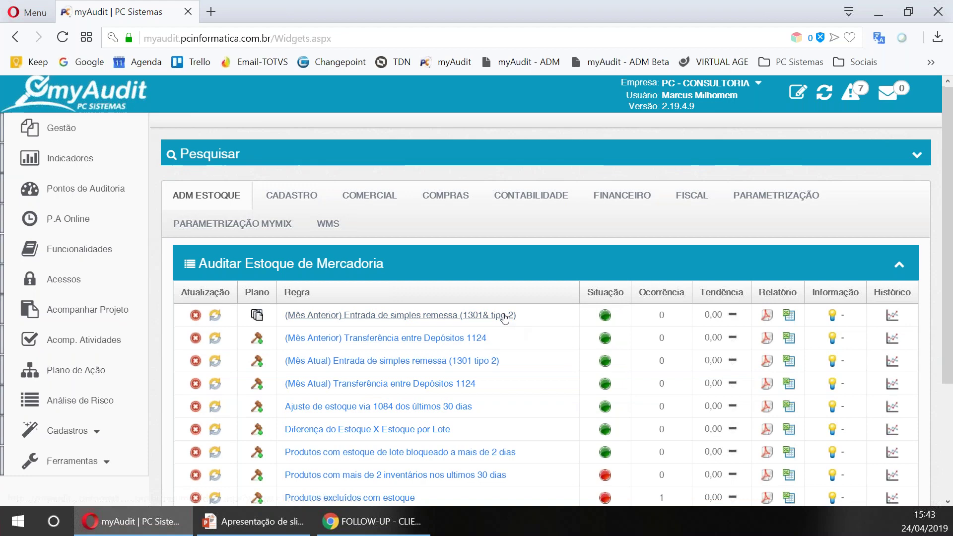
pyautogui.scroll(-3, 504, 317)
pyautogui.scroll(3, 571, 328)
pyautogui.click(296, 196)
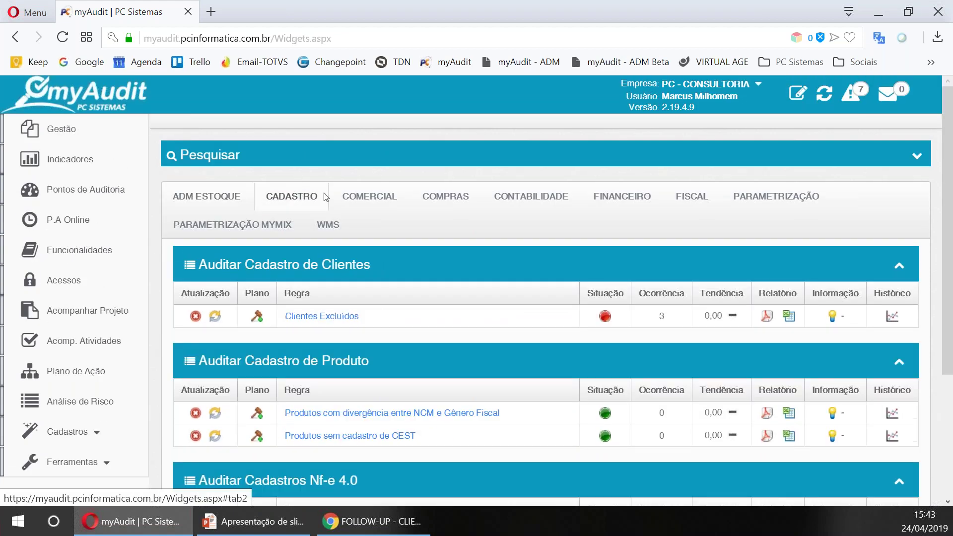
pyautogui.scroll(-3, 541, 218)
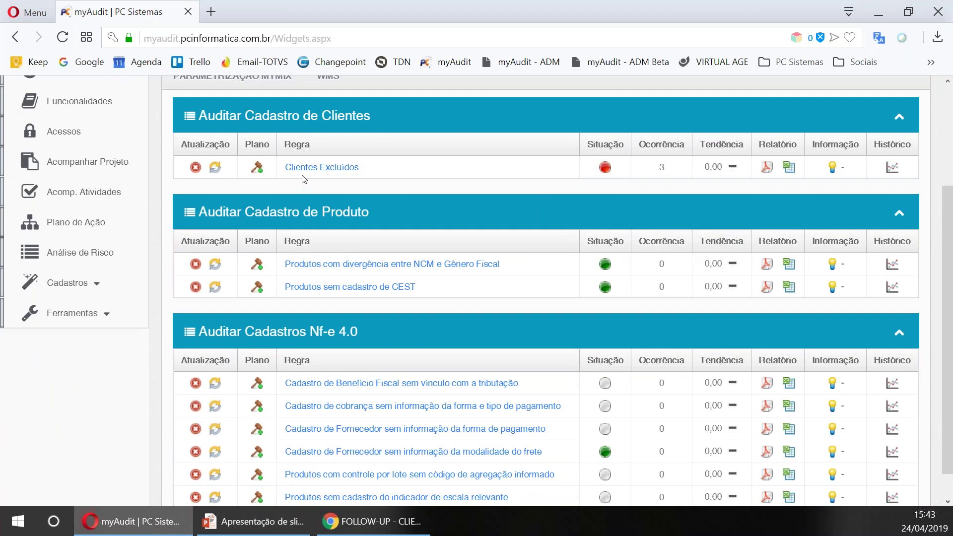
# Review the COMERCIAL audit rules, from Auditar acerto through Auditar Política Comercial
pyautogui.scroll(-1, 645, 270)
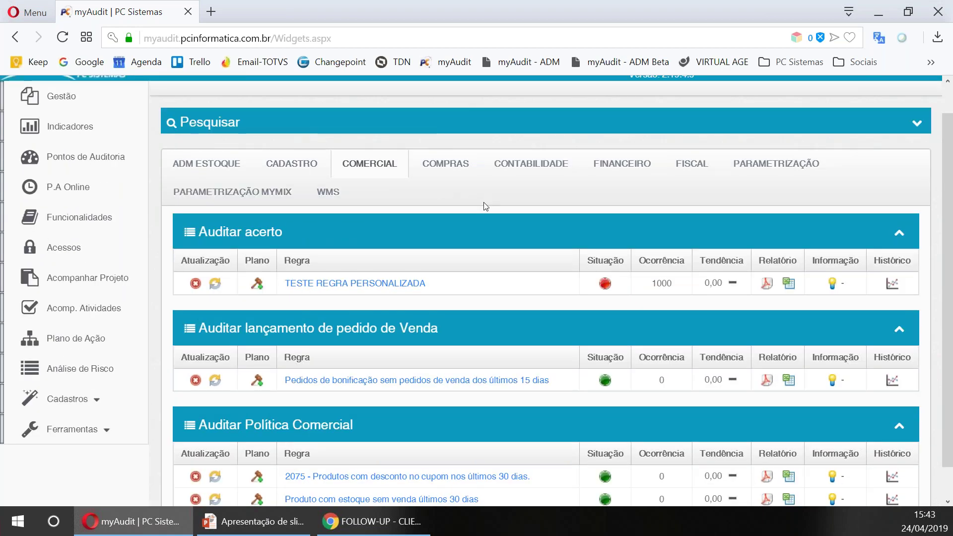
pyautogui.scroll(-1, 471, 210)
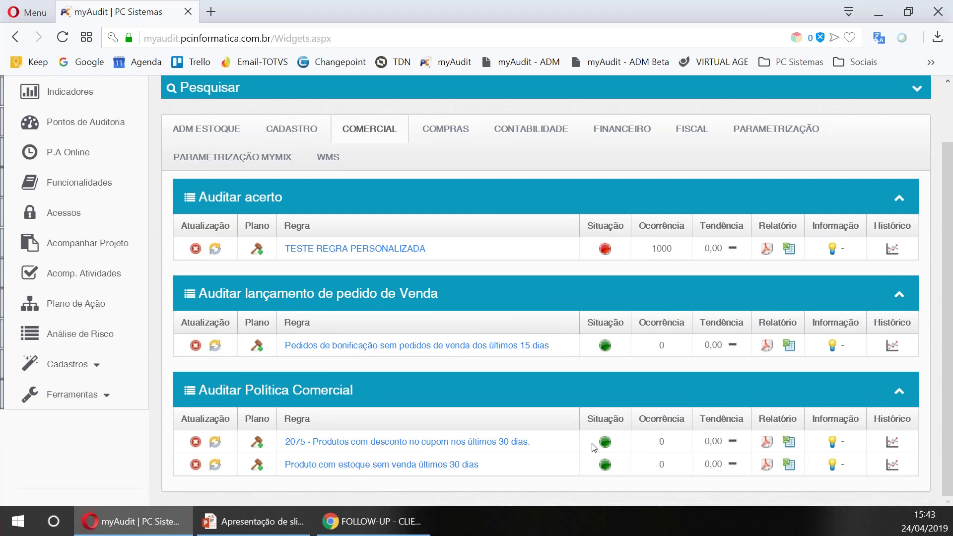
pyautogui.scroll(1, 487, 317)
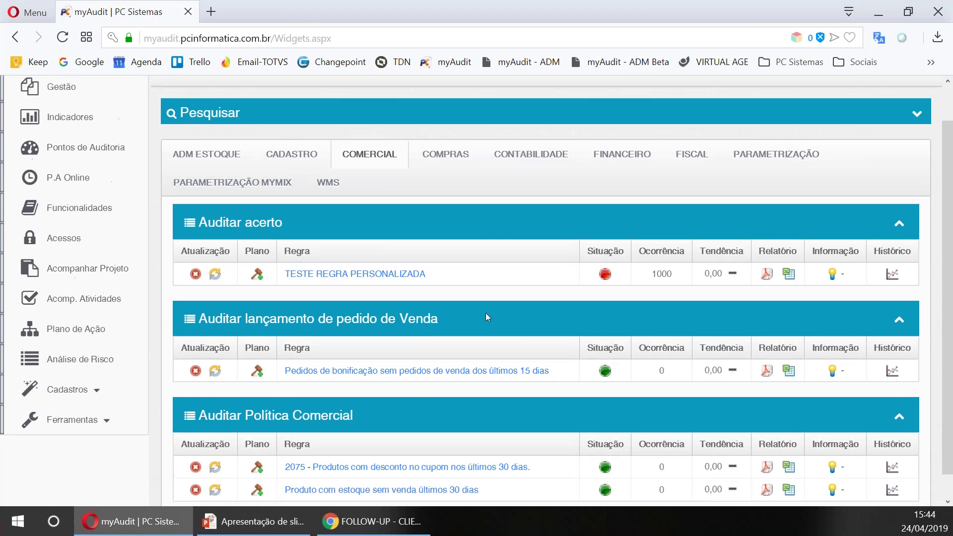
pyautogui.scroll(2, 487, 318)
# Review the COMPRAS audit rules and the CONTABILIDADE rules down to the Contabilizar movimentação section
pyautogui.click(447, 195)
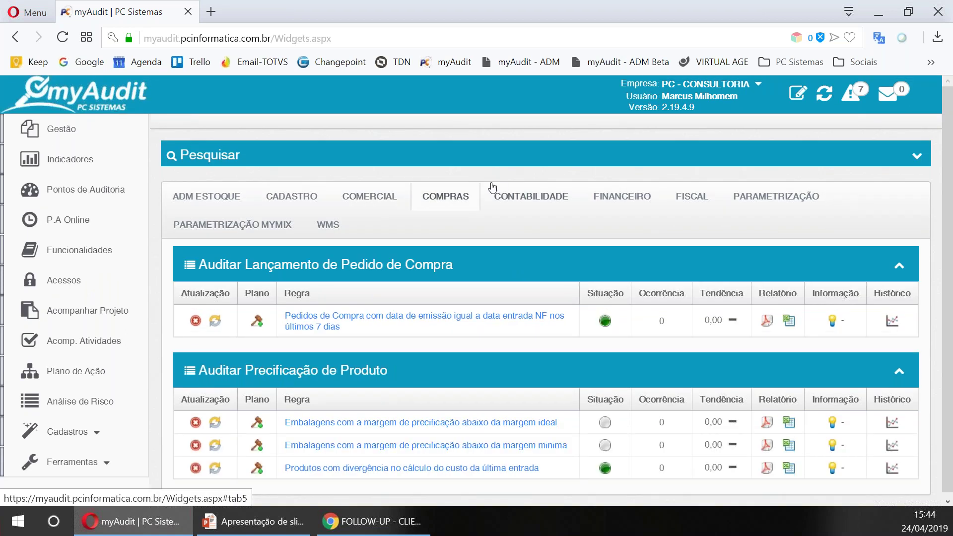
pyautogui.scroll(-1, 473, 170)
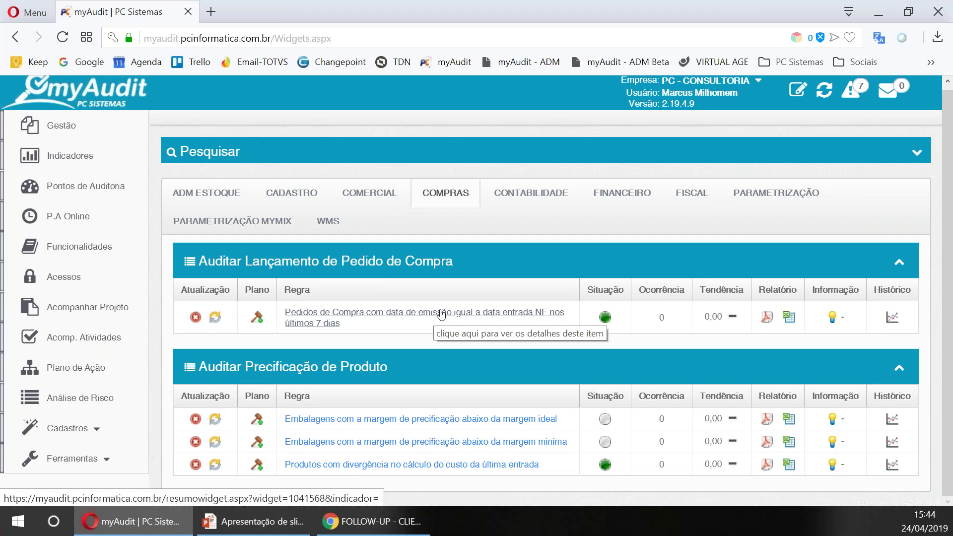
pyautogui.click(527, 192)
pyautogui.scroll(-4, 523, 227)
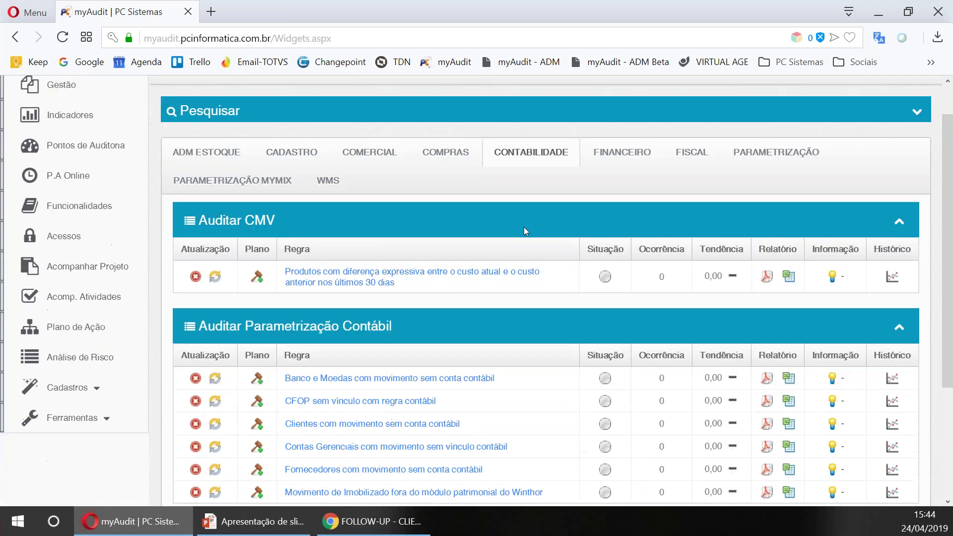
pyautogui.scroll(2, 524, 229)
pyautogui.scroll(-3, 525, 224)
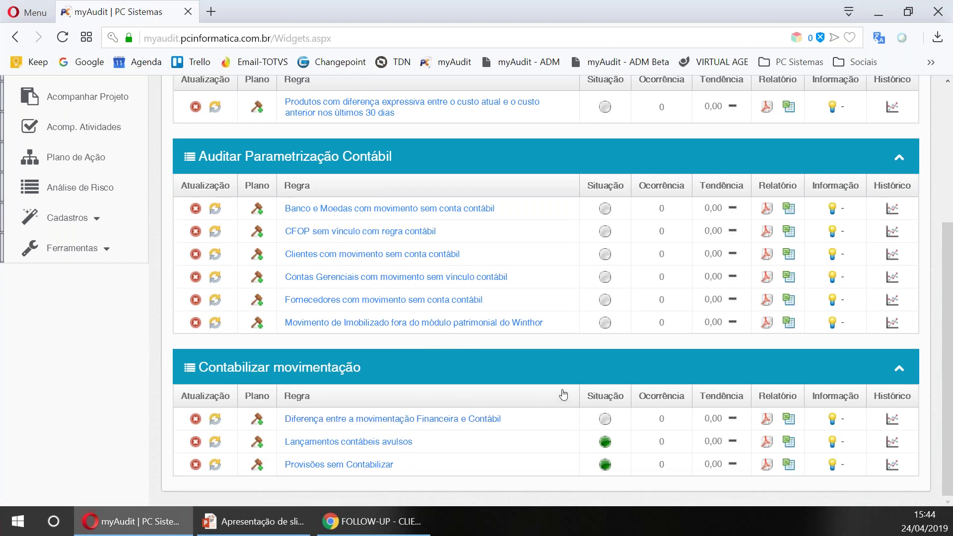
# Review the FINANCEIRO audit rules, from Auditar Acerto de Venda through Auditar Contas a Receber de Fornecedor
pyautogui.scroll(6, 563, 395)
pyautogui.click(629, 132)
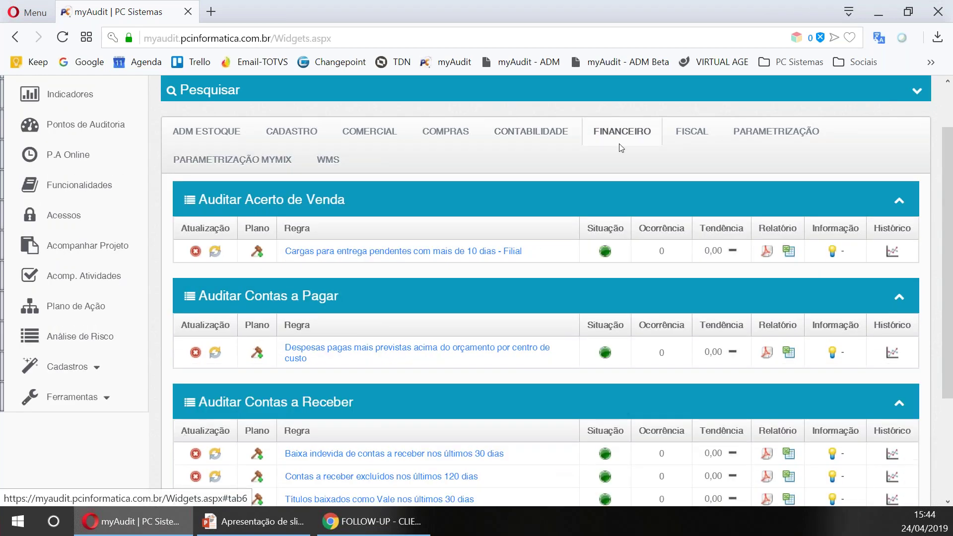
pyautogui.scroll(-3, 545, 278)
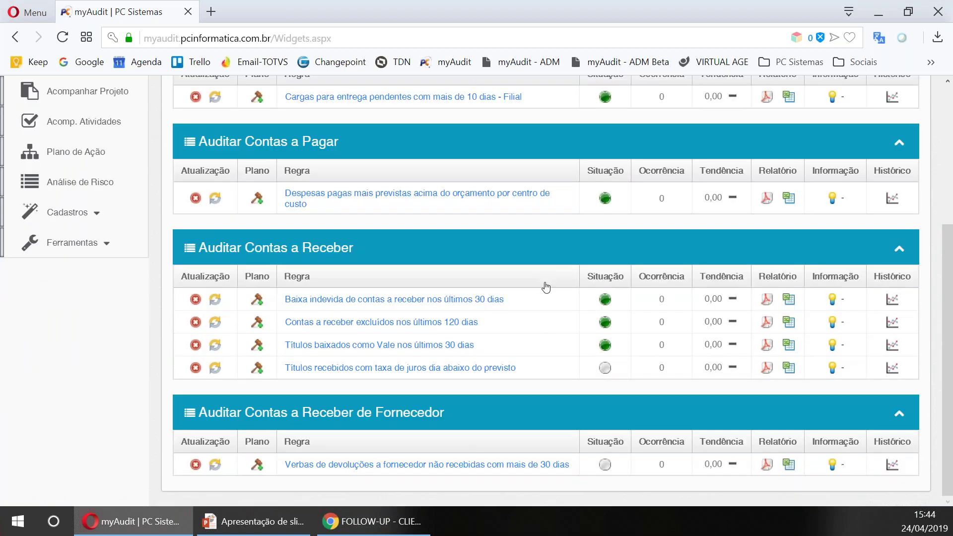
pyautogui.scroll(5, 551, 290)
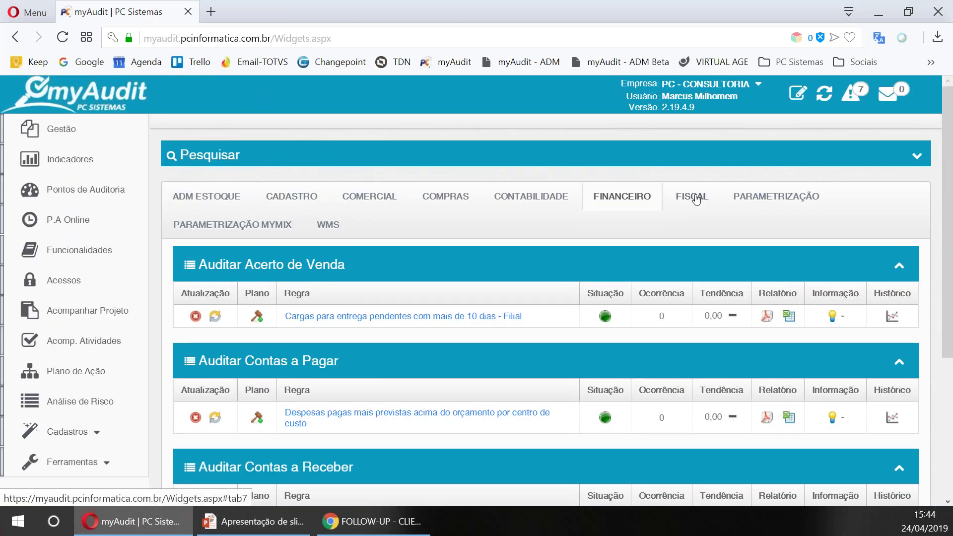
# Review the FISCAL audit rules, from Auditar Cálculo de Custos e Impostos through Manifestação Eletrônica de Notas
pyautogui.click(692, 196)
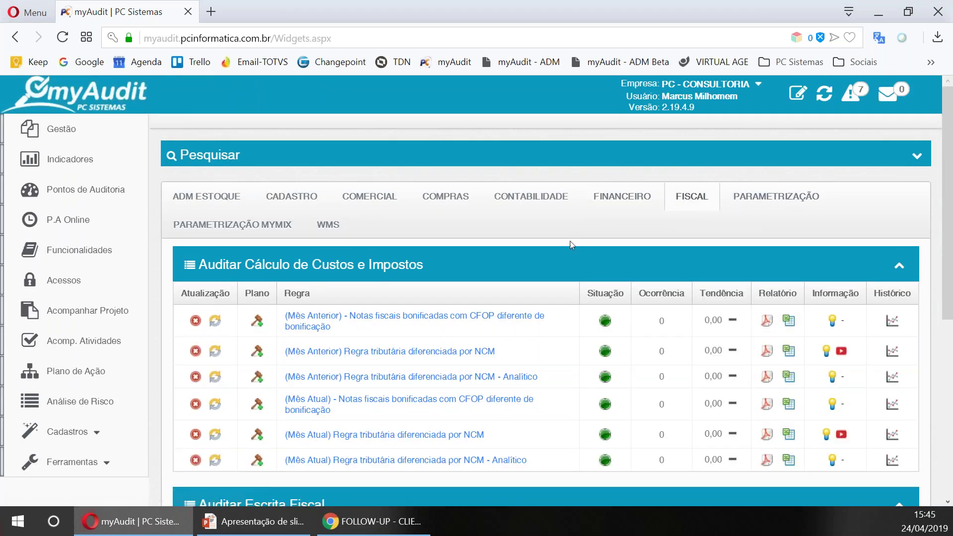
pyautogui.scroll(-4, 568, 241)
pyautogui.scroll(-2, 562, 246)
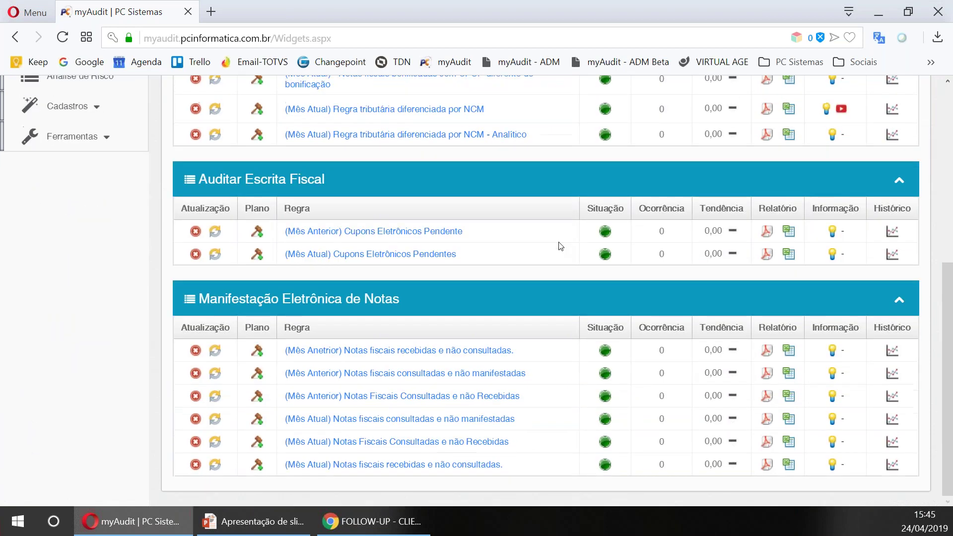
pyautogui.scroll(6, 561, 246)
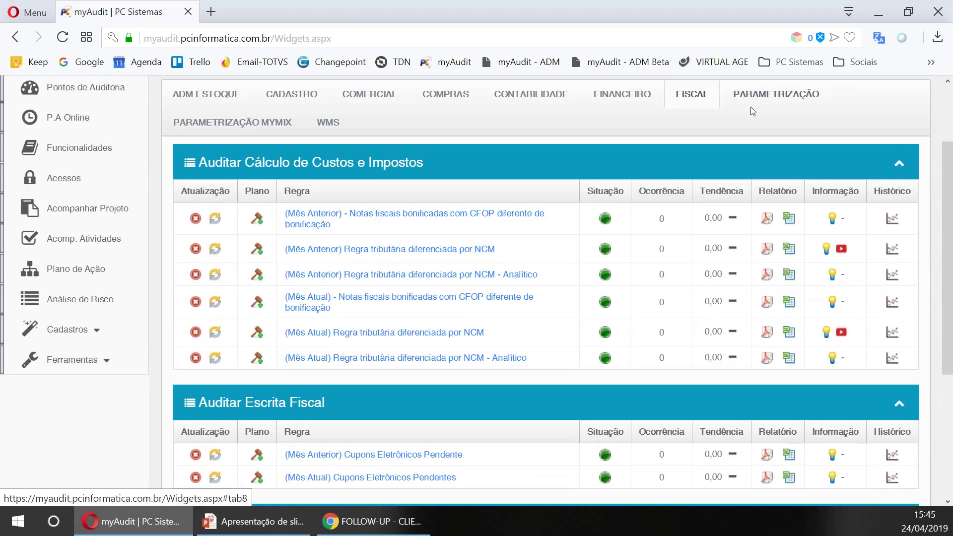
# Review the PARAMETRIZAÇÃO audit rules, from Validação de Cliente through Validação de Produto
pyautogui.click(751, 104)
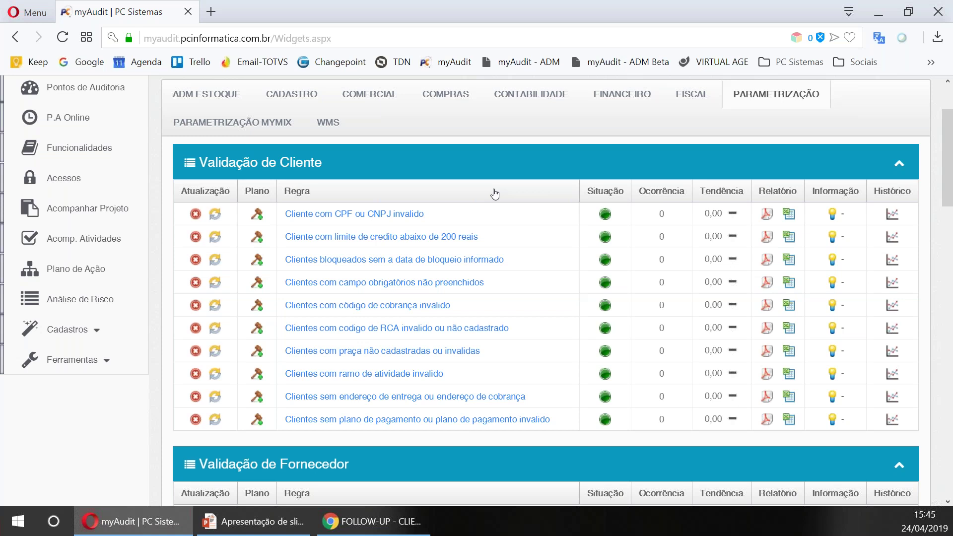
pyautogui.scroll(-4, 517, 227)
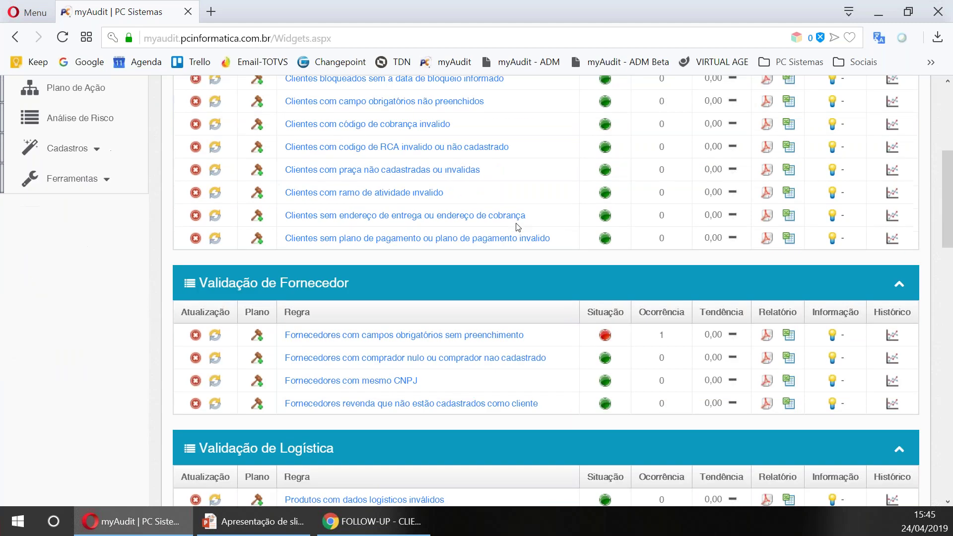
pyautogui.scroll(-1, 517, 227)
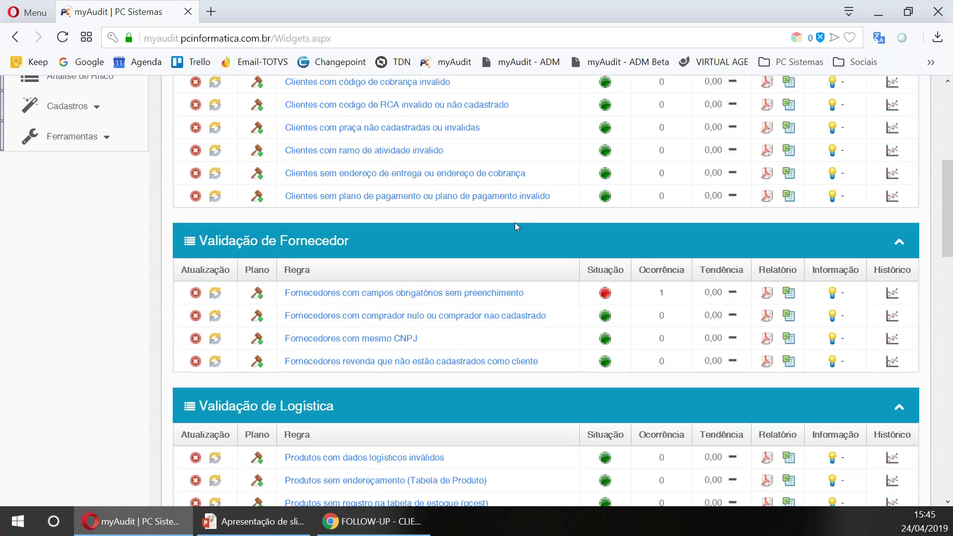
pyautogui.scroll(-1, 514, 226)
pyautogui.scroll(-3, 516, 228)
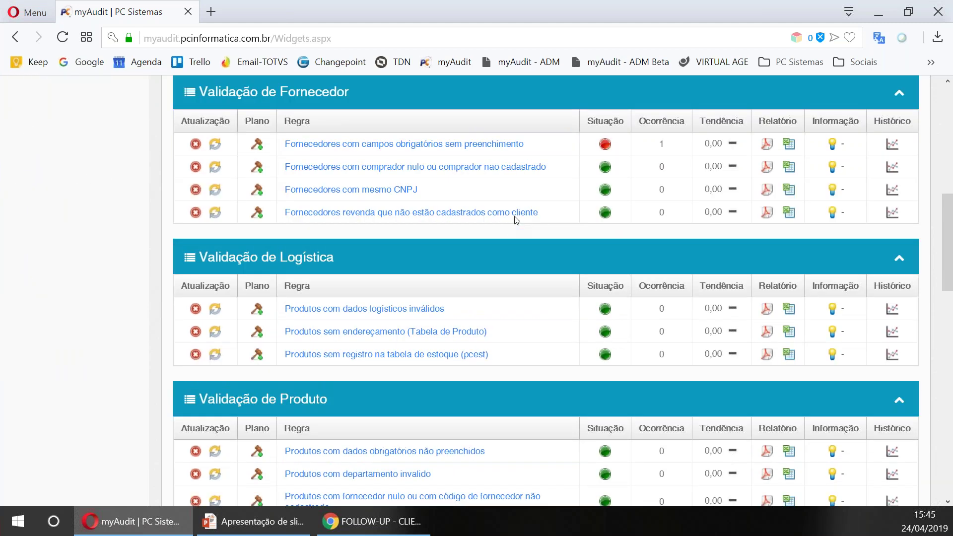
pyautogui.scroll(-2, 529, 209)
pyautogui.scroll(-1, 546, 291)
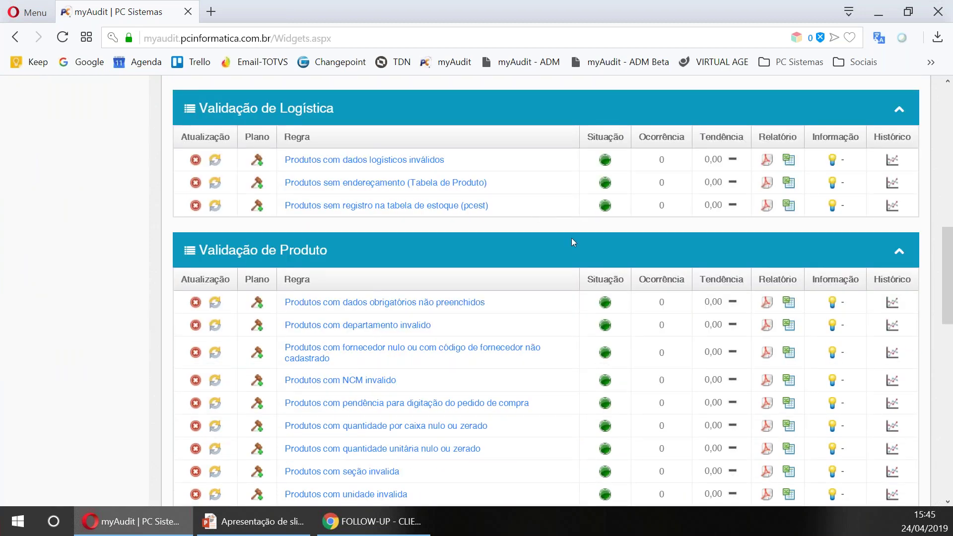
pyautogui.scroll(15, 571, 242)
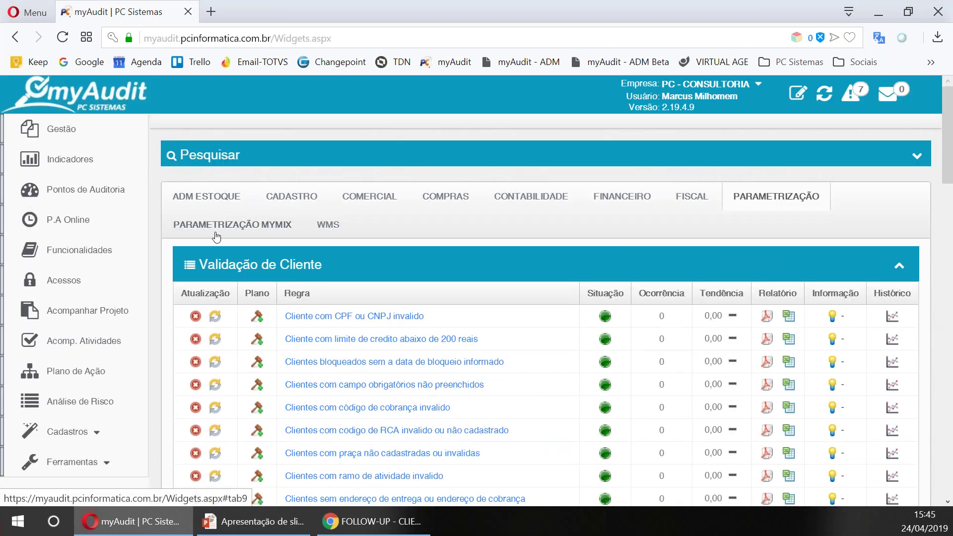
# View the WMS audit rules, and revisit the ADM ESTOQUE, CADASTRO, COMERCIAL and COMPRAS rules
pyautogui.click(335, 231)
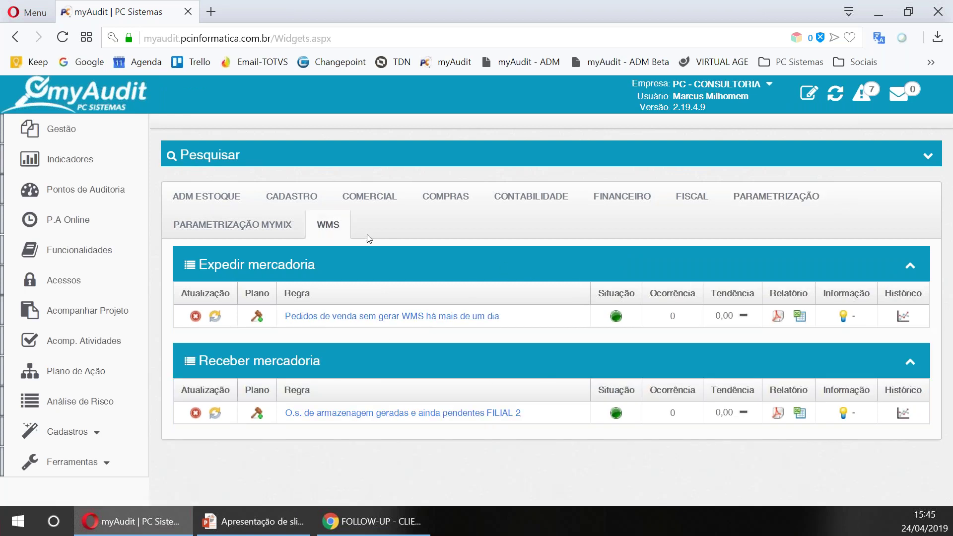
pyautogui.click(234, 206)
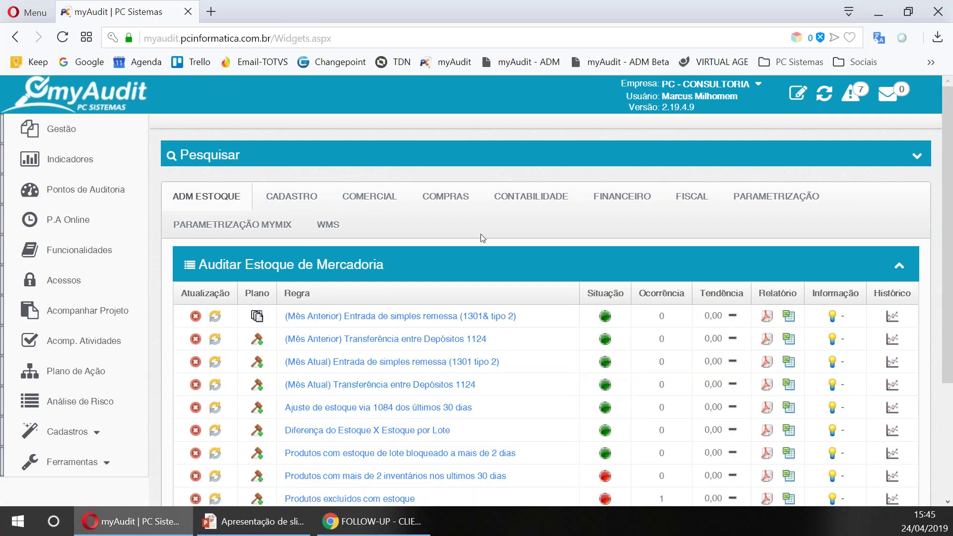
pyautogui.click(307, 197)
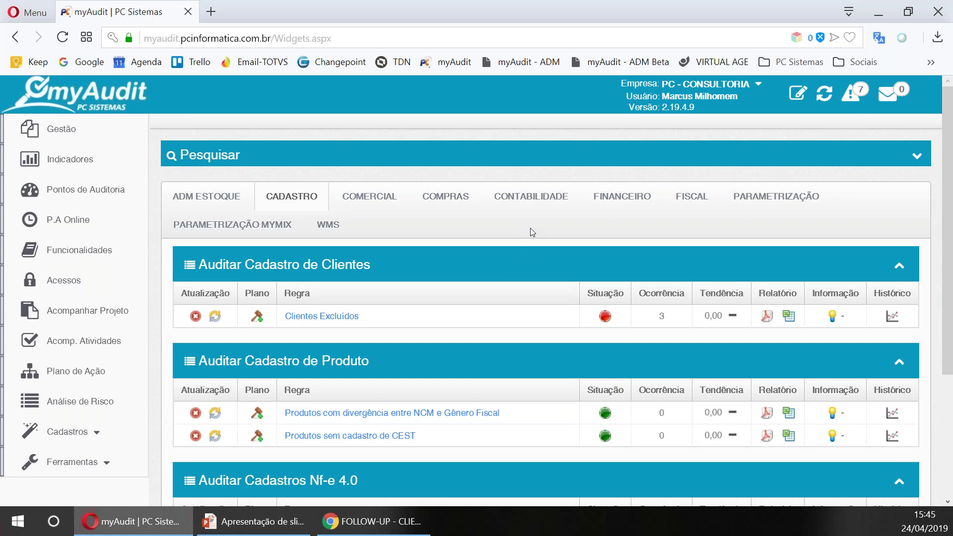
pyautogui.click(380, 188)
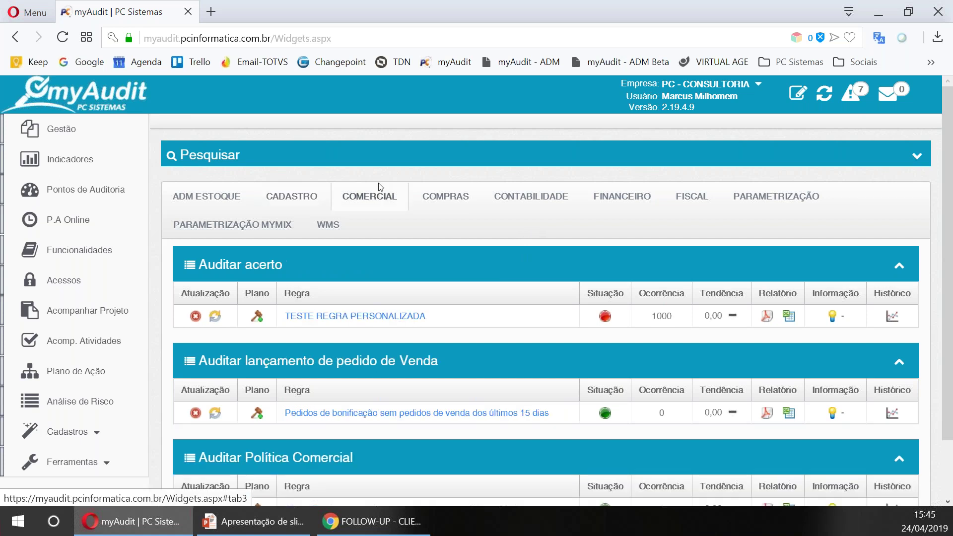
pyautogui.click(437, 201)
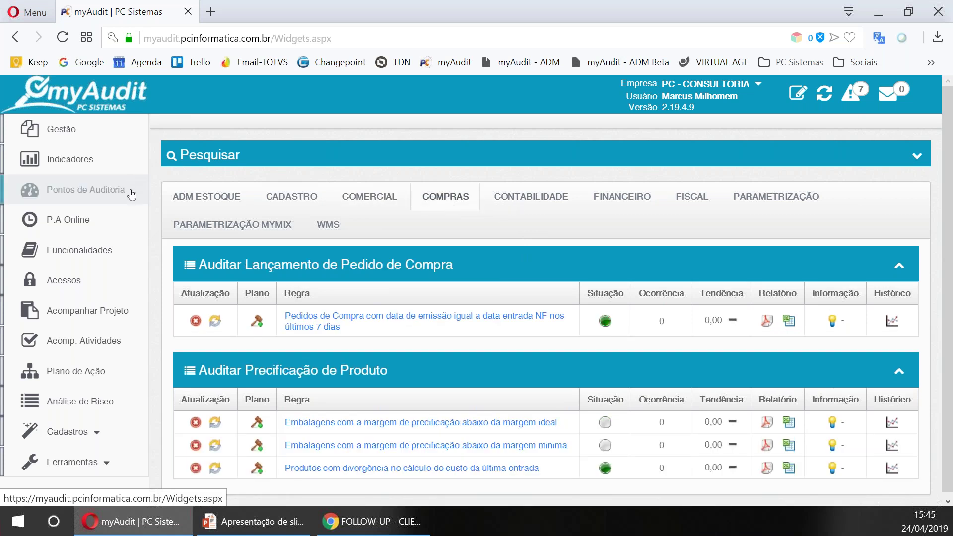
pyautogui.scroll(-1, 157, 243)
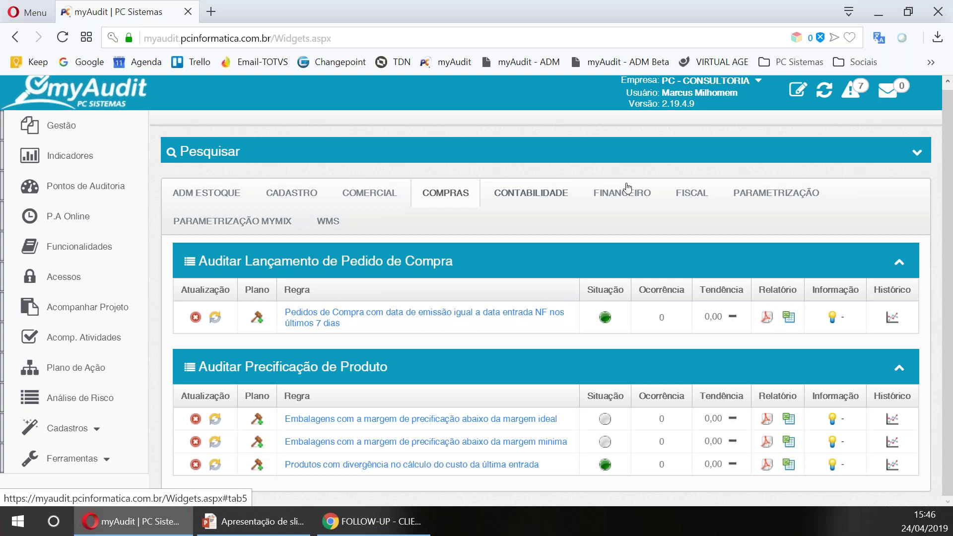
# Switch to the PowerPoint presentation, go back from the closing slide to the 03 Funcionalidades section slide, and leave the slide show
pyautogui.click(382, 522)
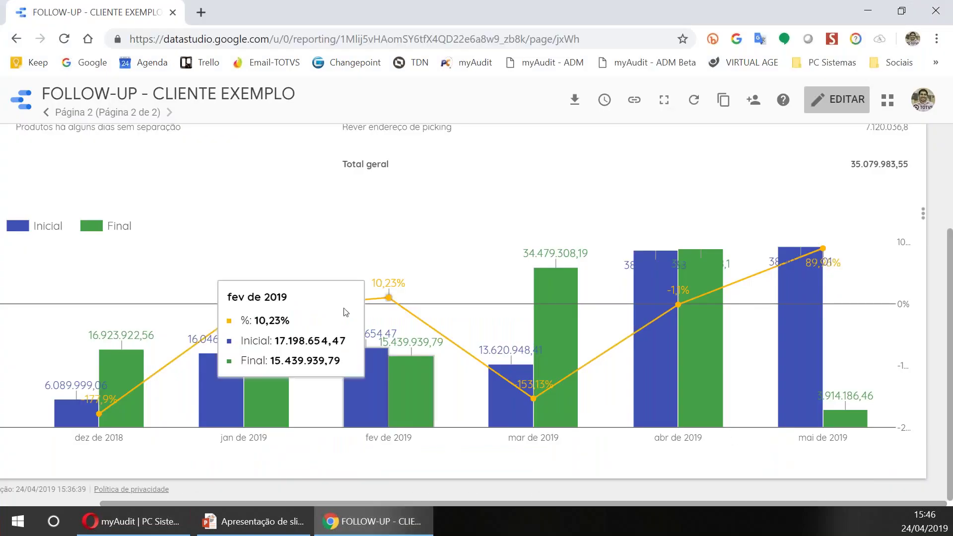
pyautogui.click(232, 523)
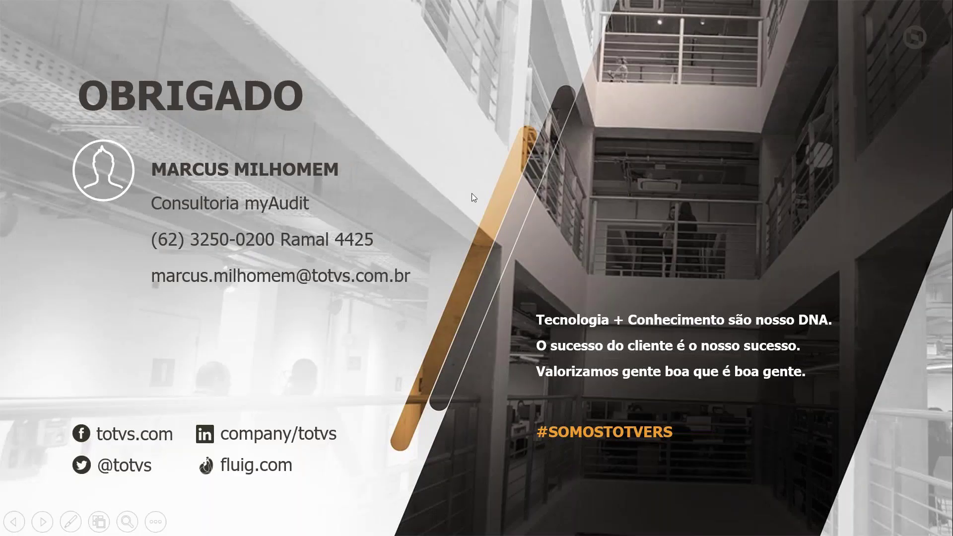
pyautogui.press('Left')
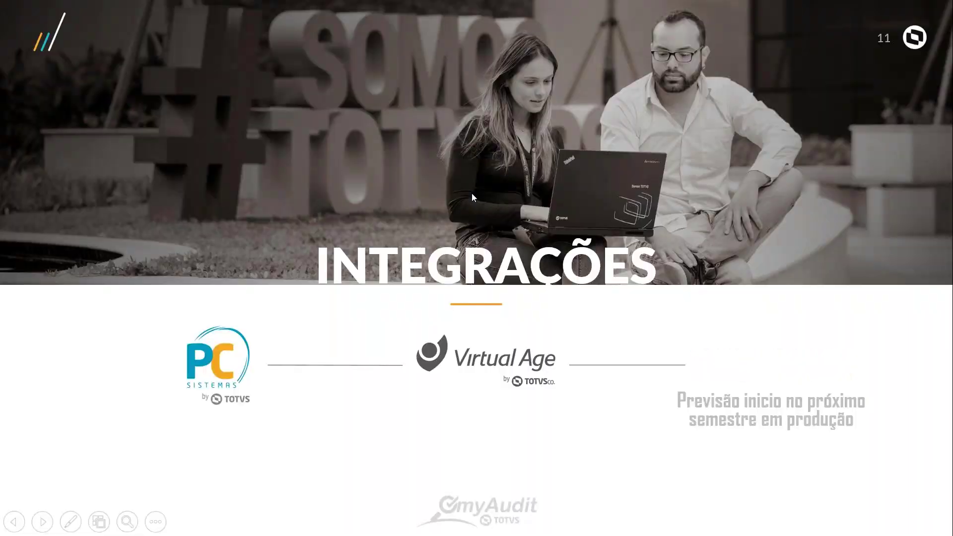
pyautogui.press('Left')
pyautogui.press('Left')
pyautogui.press('Left')
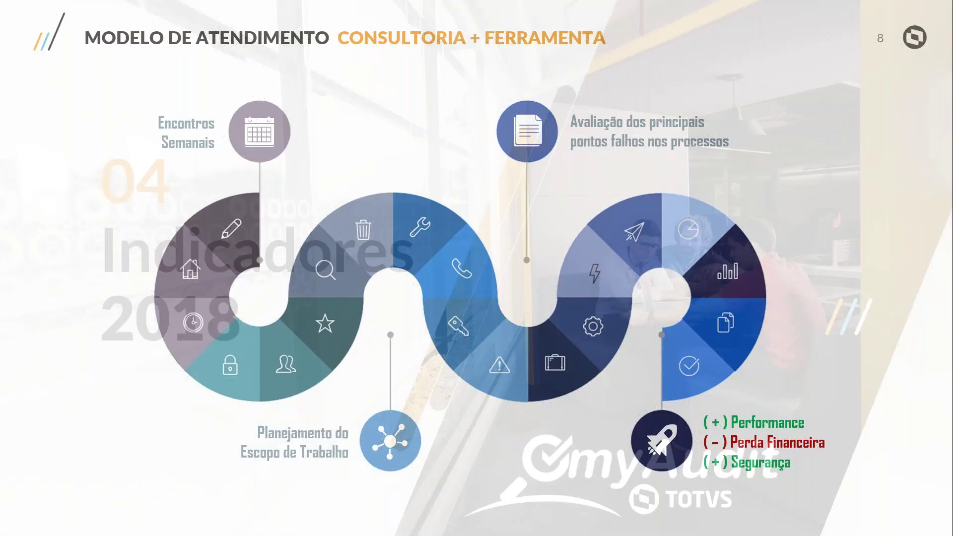
pyautogui.press('Left')
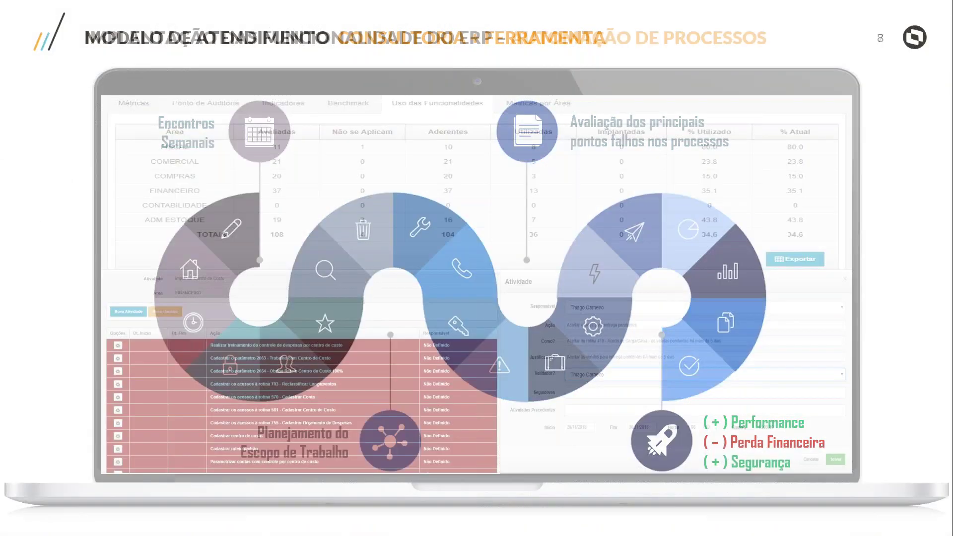
pyautogui.press('Left')
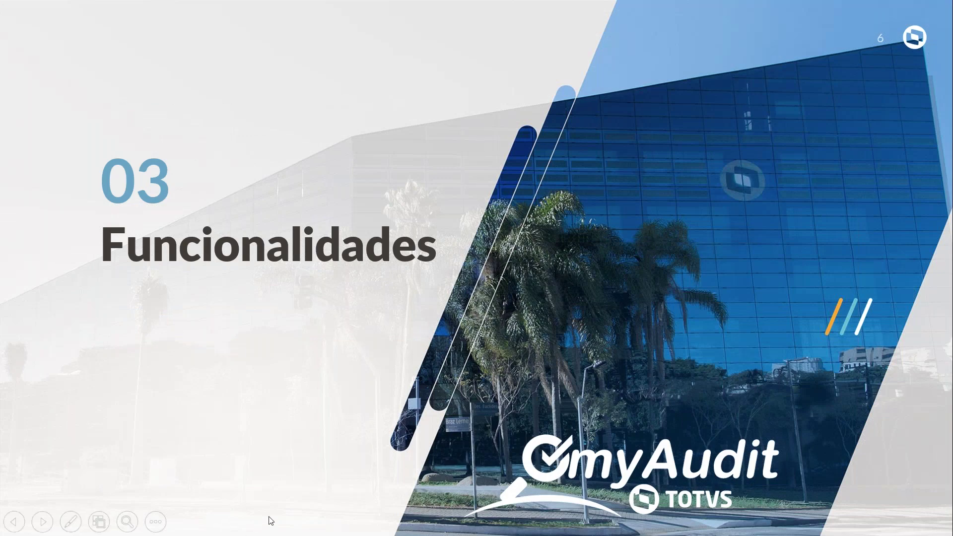
pyautogui.click(293, 522)
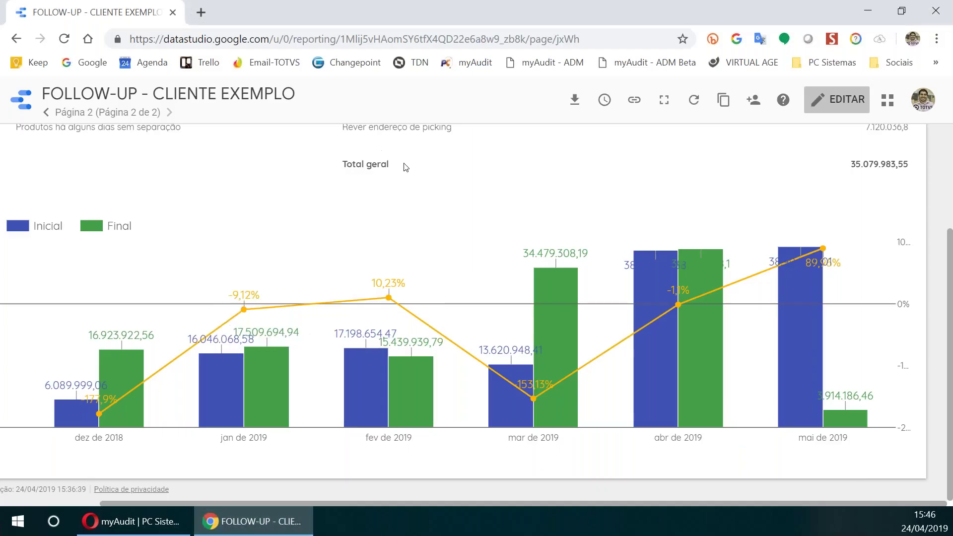
# Switch back to myAudit, open the Funcionalidades page and review the ADM ESTOQUE processes from Expedir Pedidos through Receber Mercadoria
pyautogui.click(132, 521)
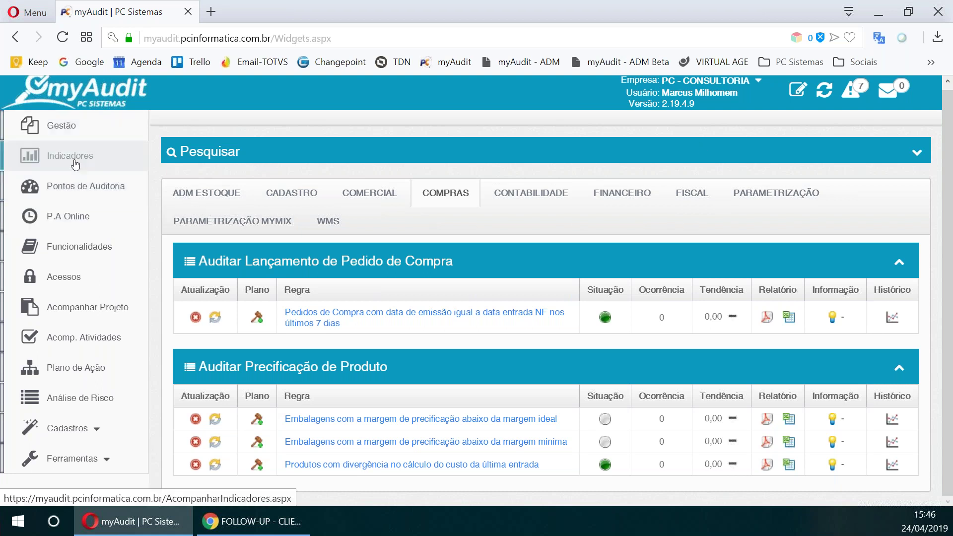
pyautogui.click(85, 248)
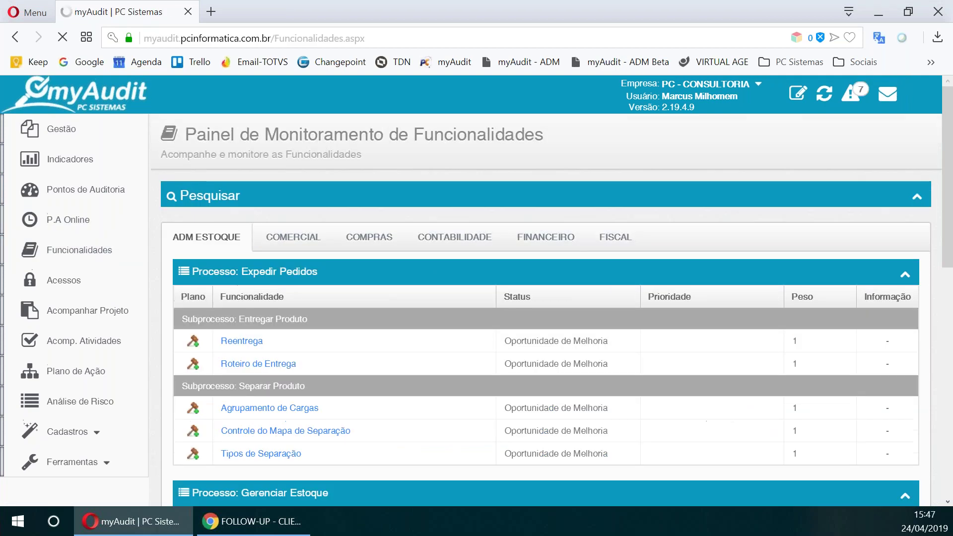
pyautogui.scroll(-4, 368, 130)
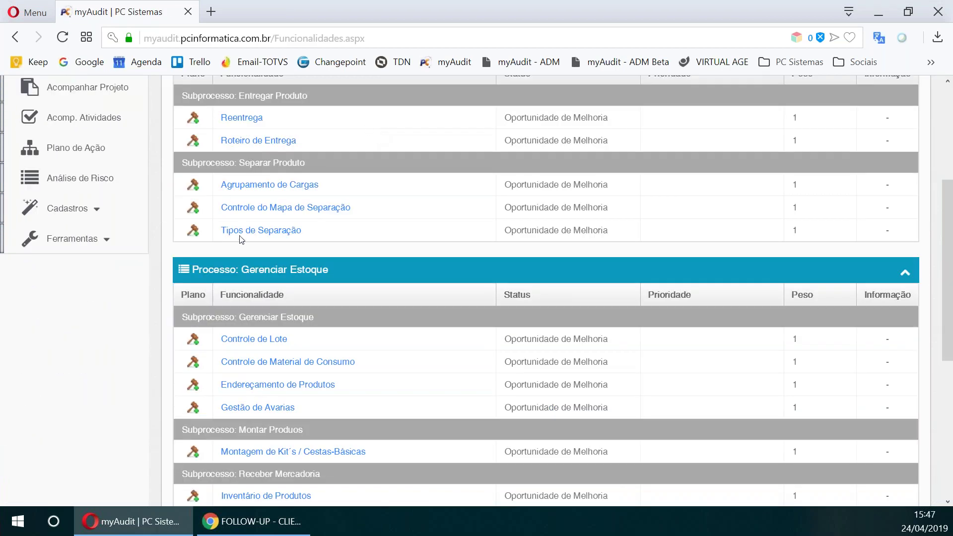
pyautogui.scroll(-4, 392, 230)
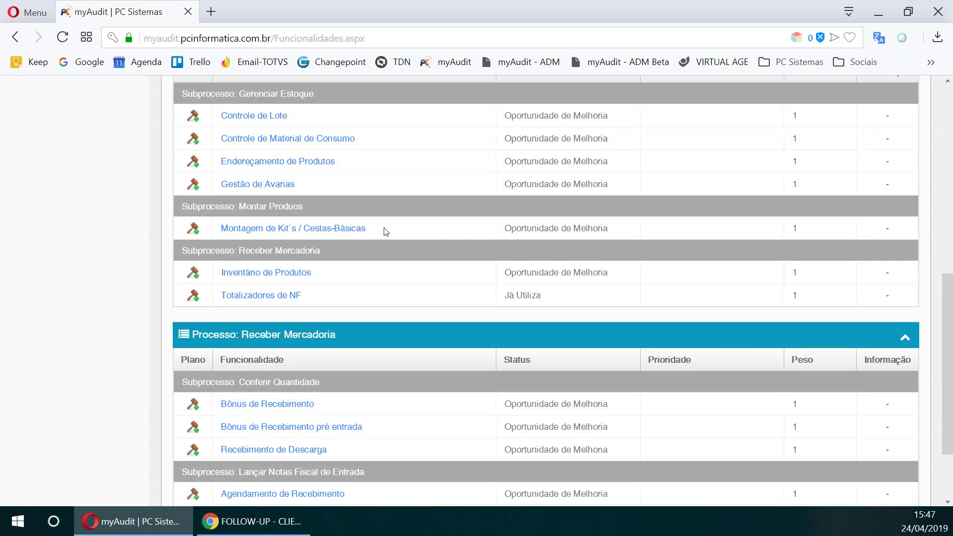
pyautogui.scroll(-2, 400, 249)
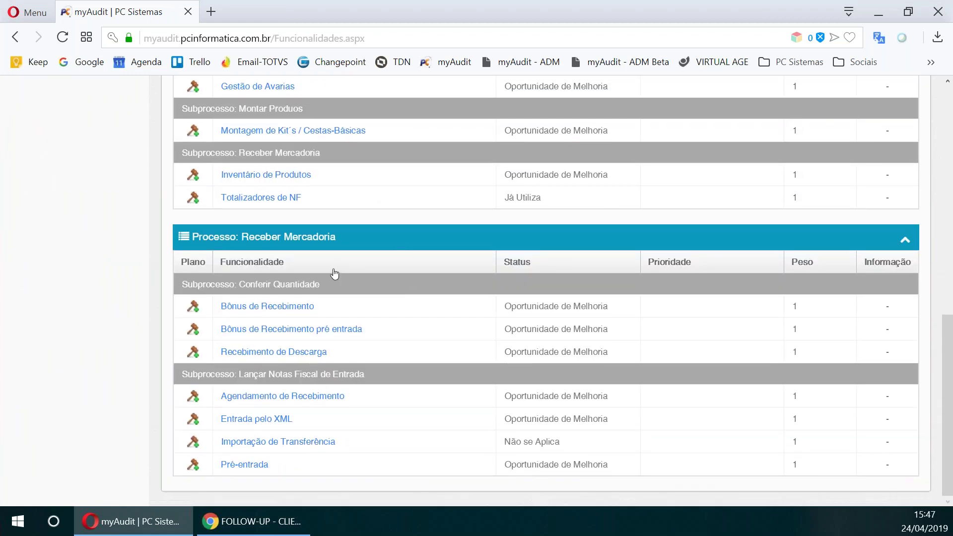
pyautogui.scroll(6, 435, 275)
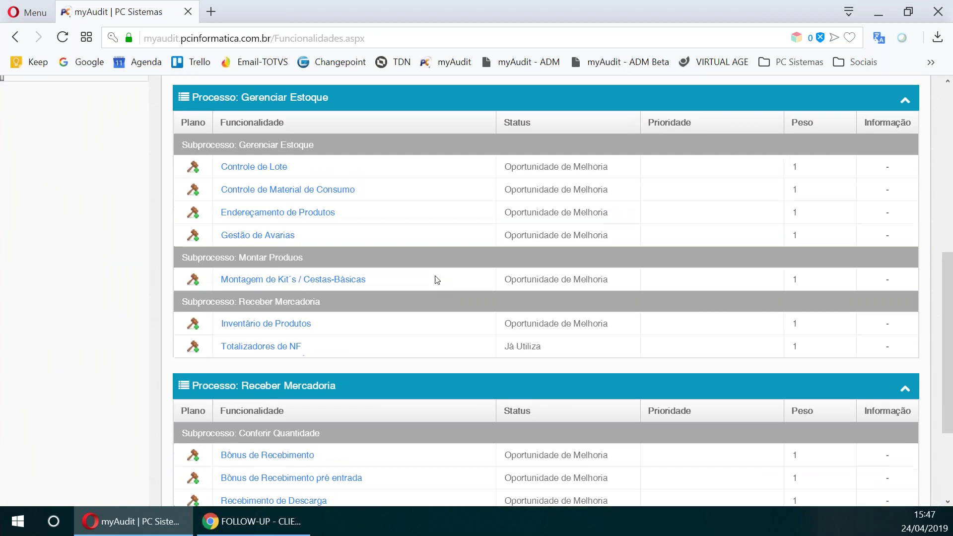
pyautogui.scroll(3, 434, 278)
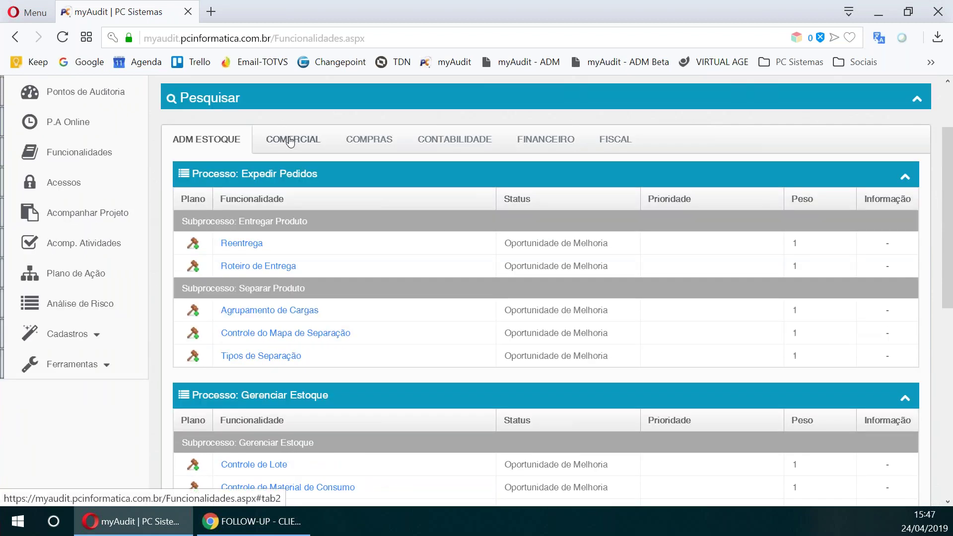
# Review the COMERCIAL functionalities of the Vender Produtos process, from Conceder Descontos through Tipos de Venda
pyautogui.click(291, 141)
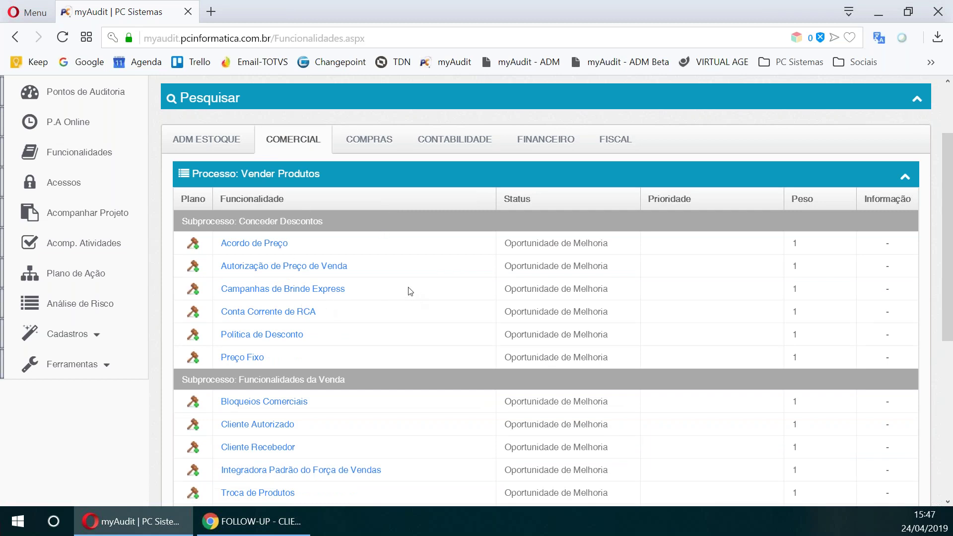
pyautogui.scroll(-2, 412, 292)
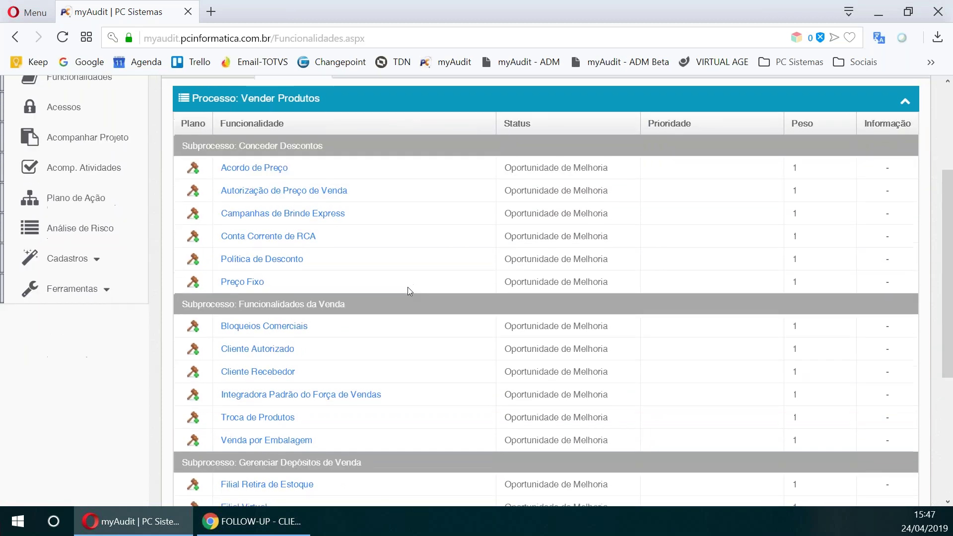
pyautogui.scroll(-4, 407, 287)
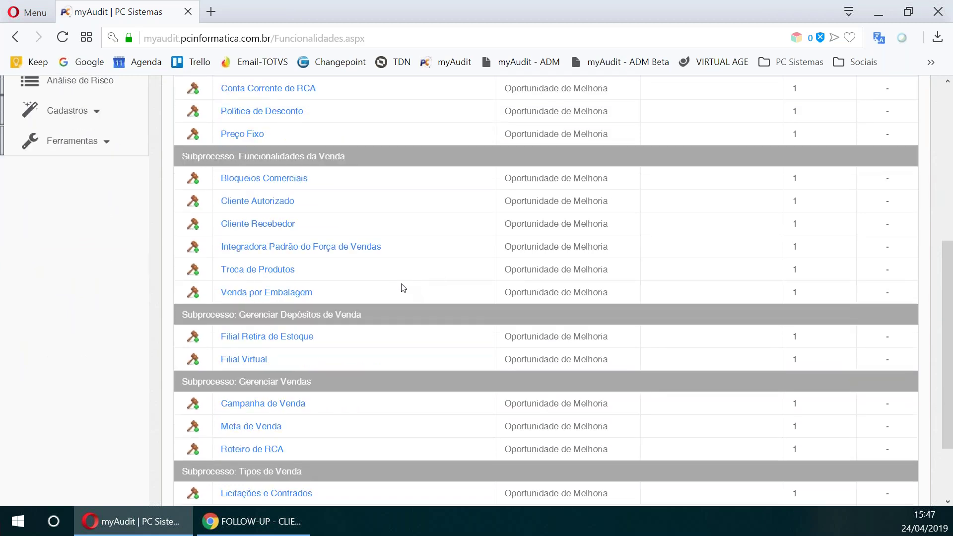
pyautogui.scroll(-2, 408, 311)
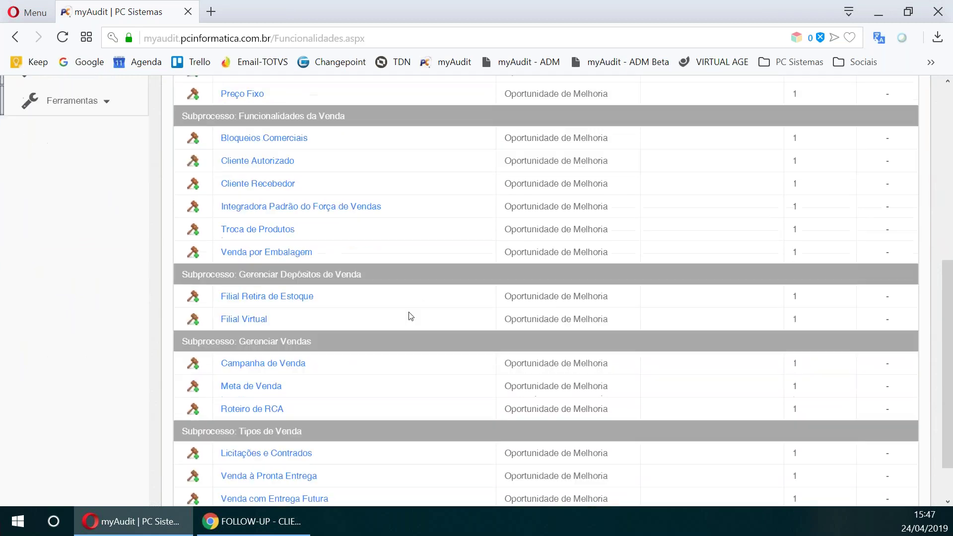
pyautogui.scroll(-1, 404, 314)
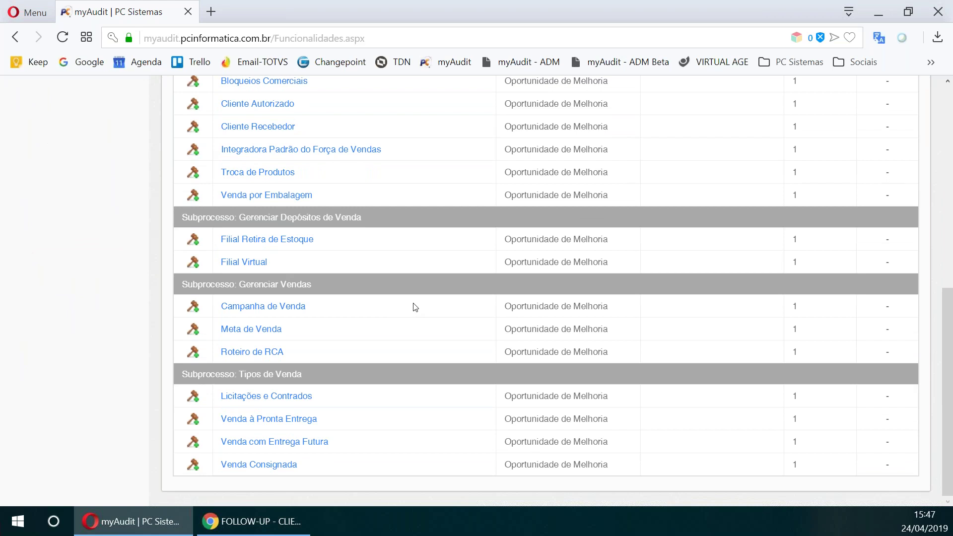
# Review the COMPRAS functionalities, from the Comprar Mercadoria process through Gerenciar Verba to Precificar Produtos
pyautogui.scroll(9, 412, 303)
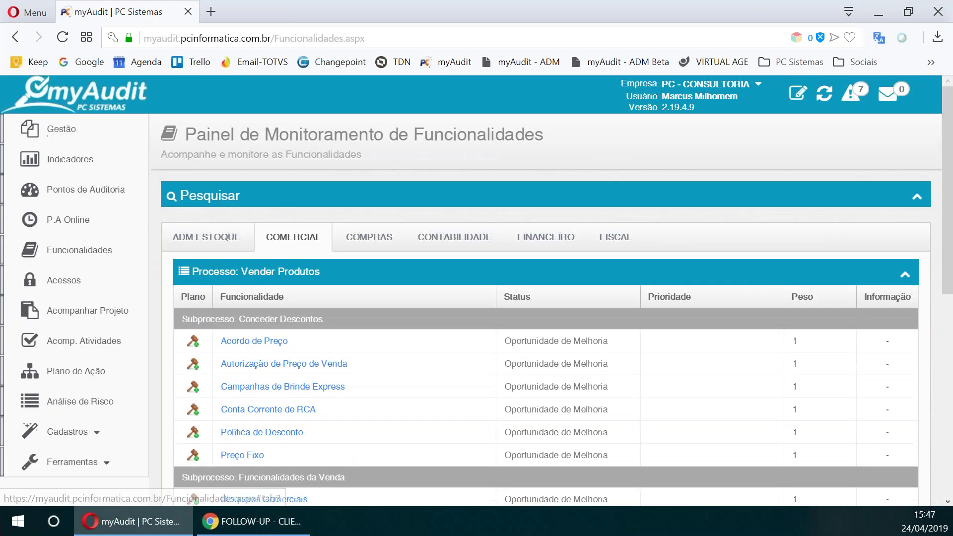
pyautogui.click(368, 236)
pyautogui.scroll(-3, 430, 301)
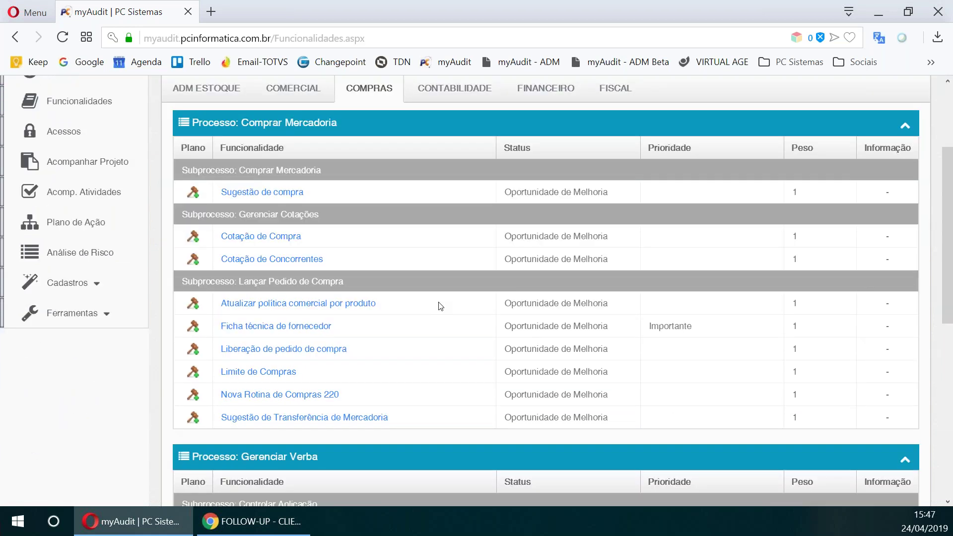
pyautogui.scroll(-2, 440, 306)
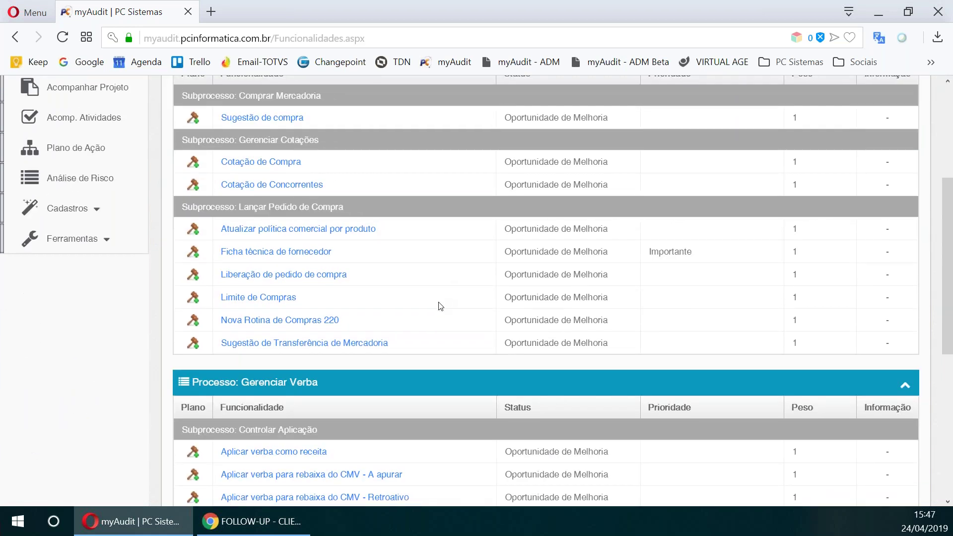
pyautogui.scroll(-3, 441, 306)
pyautogui.scroll(-2, 440, 309)
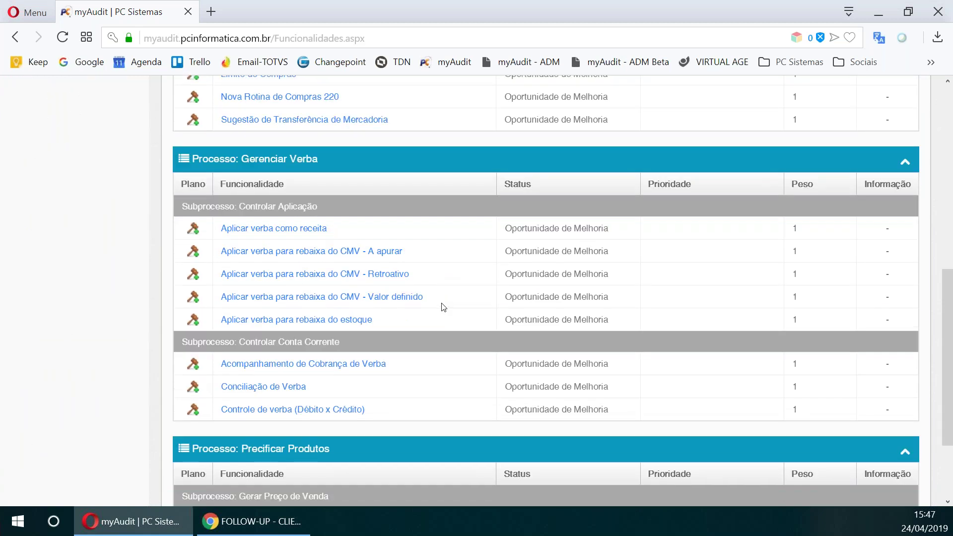
pyautogui.scroll(-2, 441, 309)
# Review the CONTABILIDADE functionalities of Contabilizar Movimentação, from Contabilizar CMV through Contabilizar Pagamento
pyautogui.scroll(15, 449, 303)
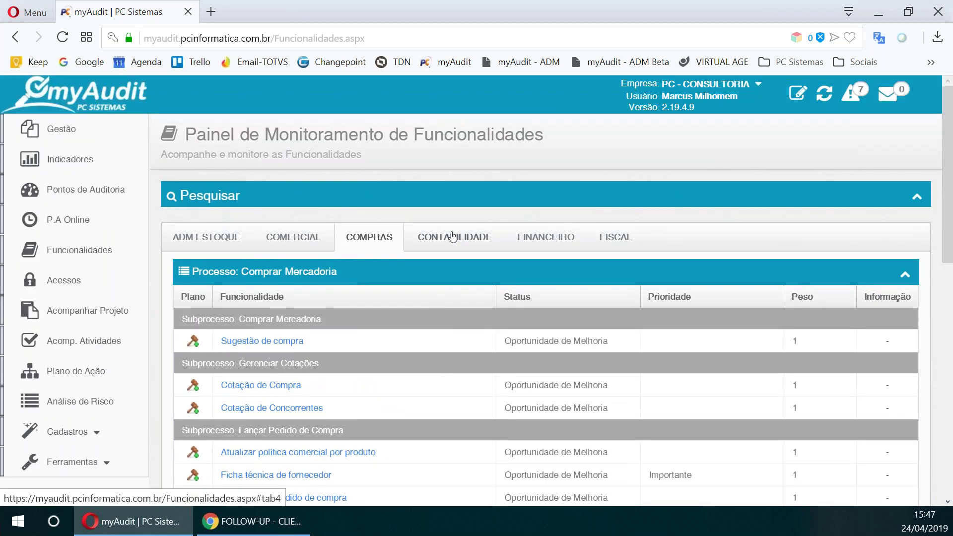
pyautogui.click(452, 236)
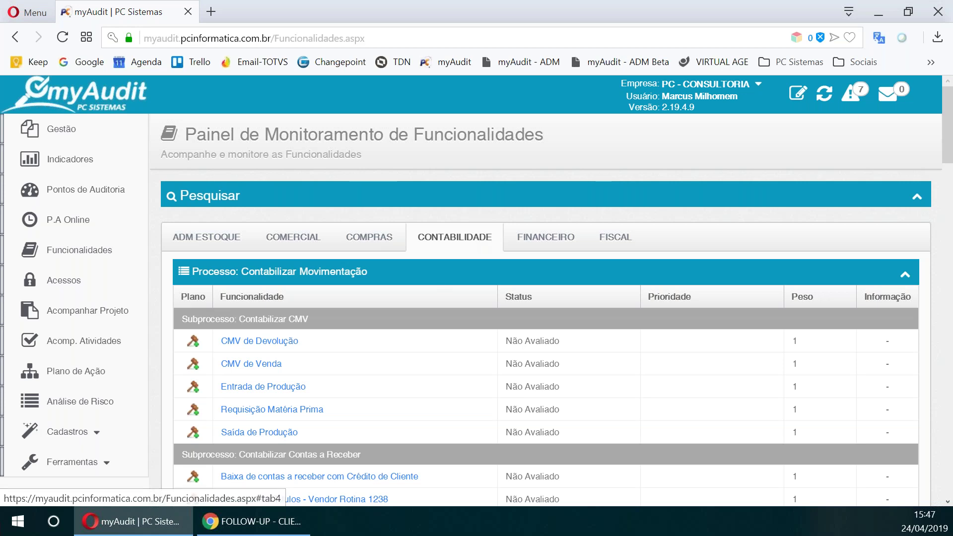
pyautogui.scroll(-1, 428, 331)
pyautogui.scroll(-4, 428, 332)
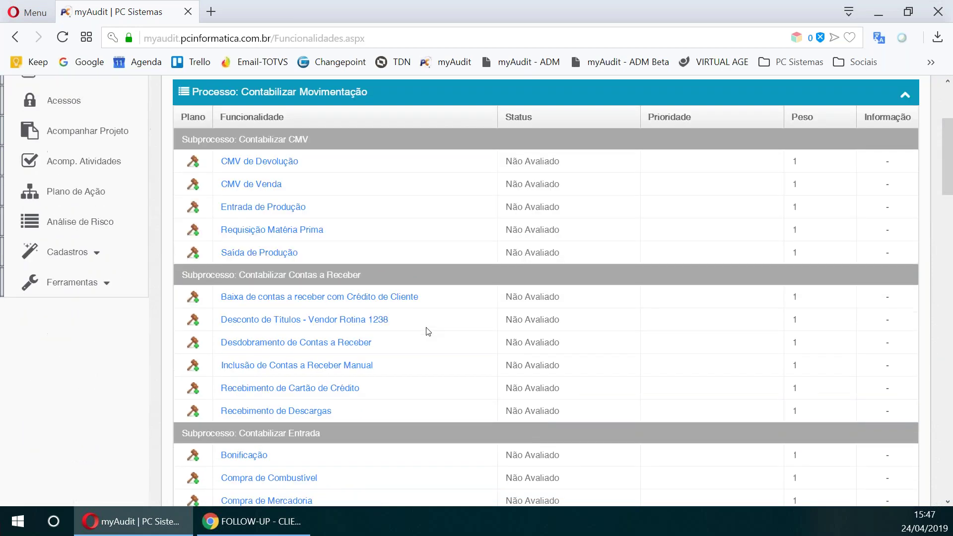
pyautogui.scroll(-2, 428, 322)
pyautogui.scroll(-2, 428, 322)
pyautogui.scroll(-4, 430, 324)
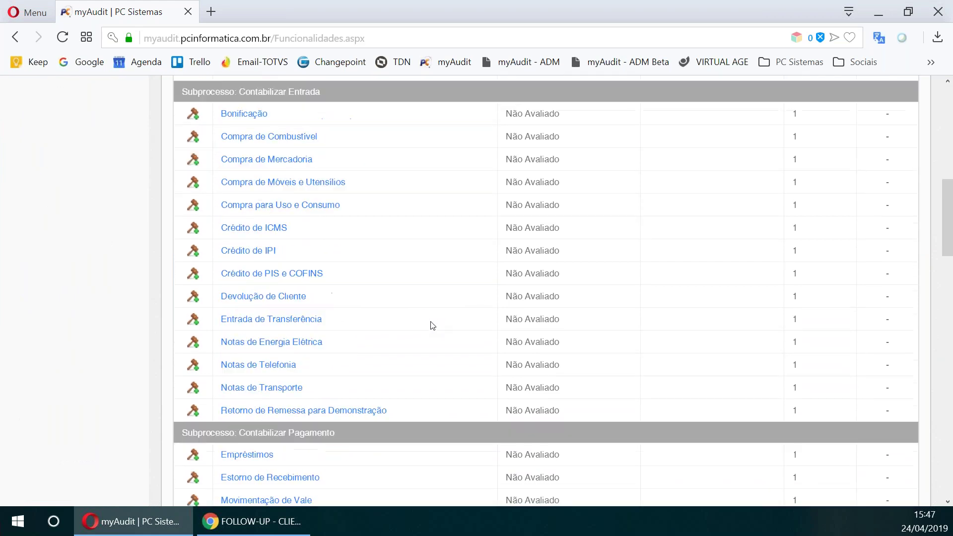
# Review the FINANCEIRO functionalities for the Gerenciar Contas a Pagar and Gerenciar Contas a Receber processes
pyautogui.scroll(15, 444, 318)
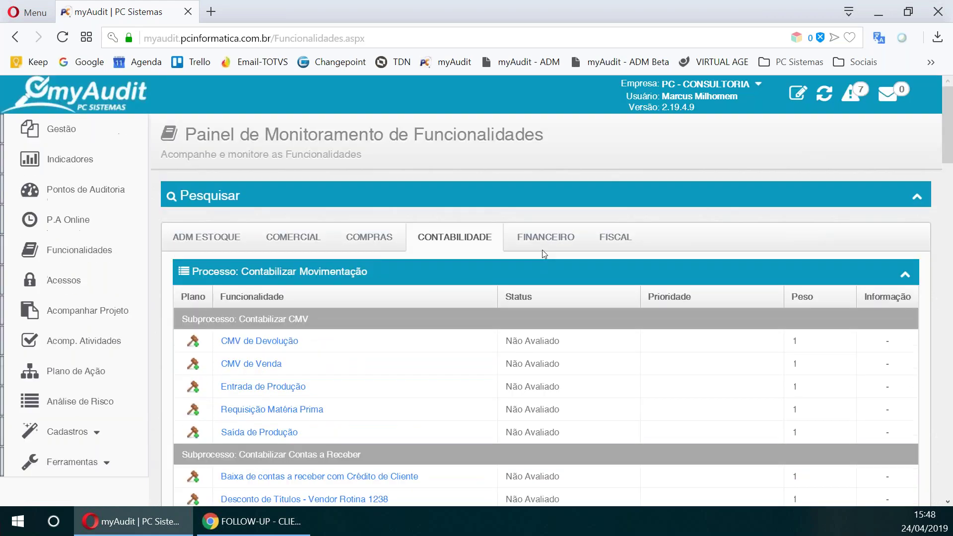
pyautogui.click(542, 243)
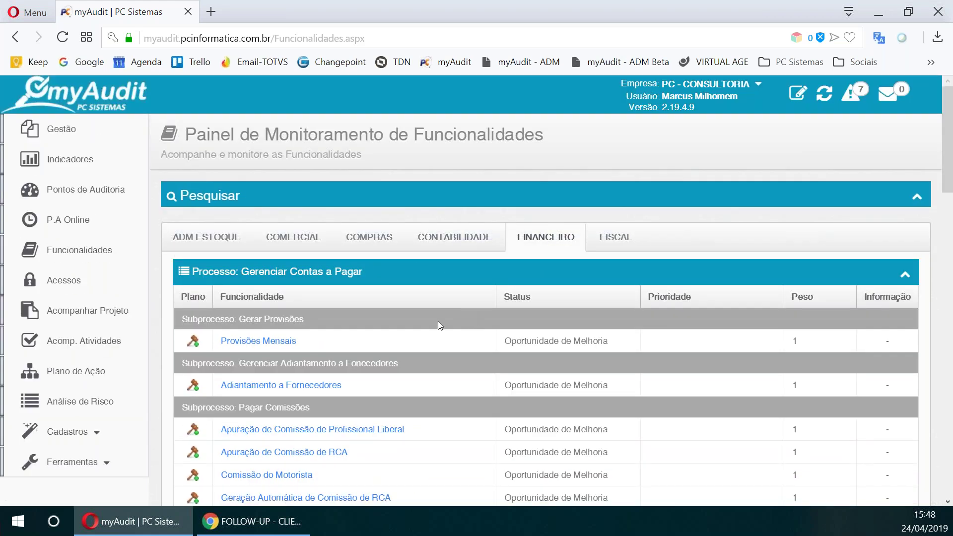
pyautogui.scroll(-2, 437, 321)
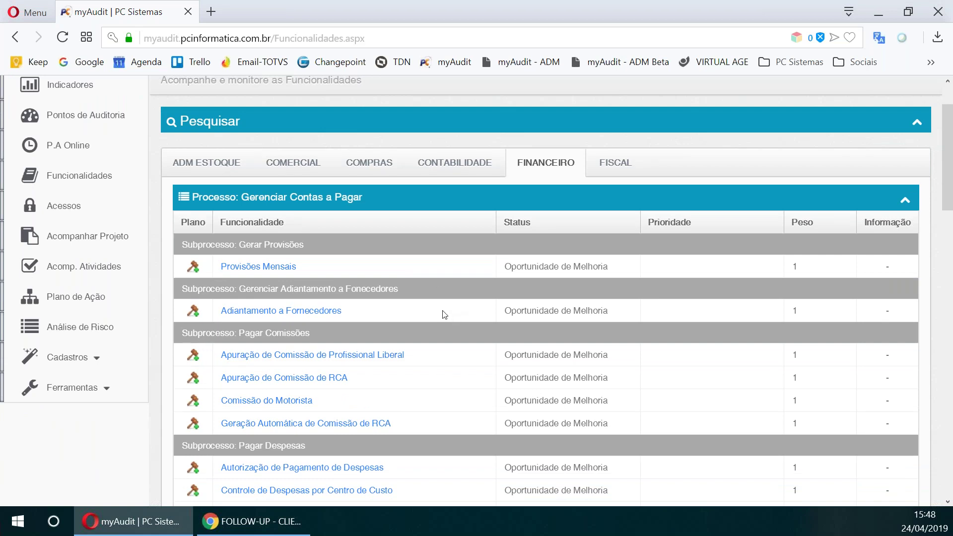
pyautogui.scroll(-5, 442, 314)
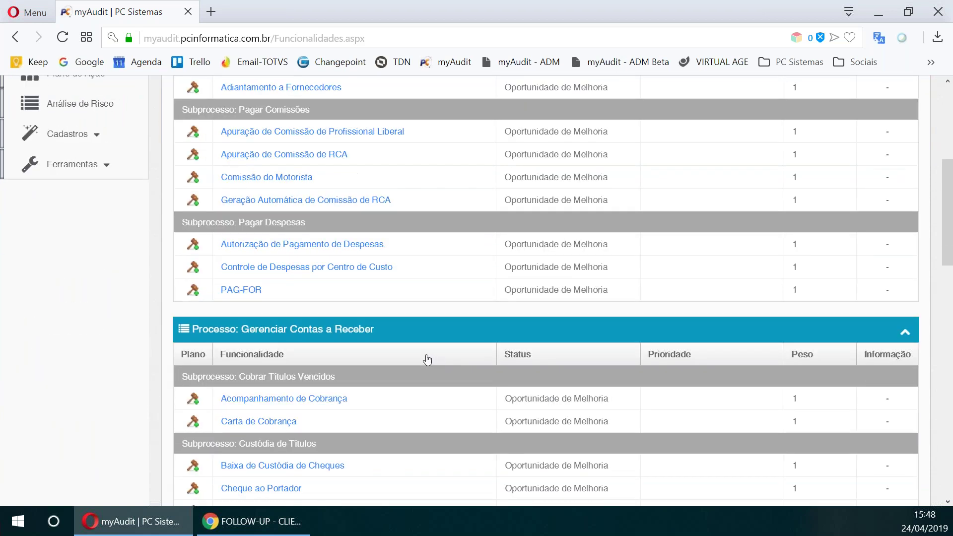
pyautogui.scroll(-2, 432, 360)
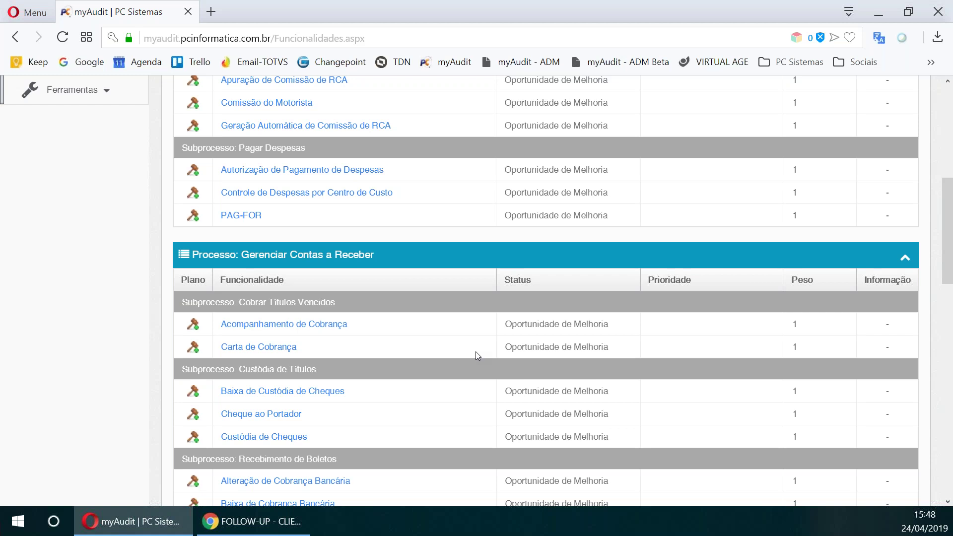
# Review the FISCAL functionalities of the Escrita Fiscal process, from EFD Contribuições through Recursos Acessórios
pyautogui.scroll(8, 703, 417)
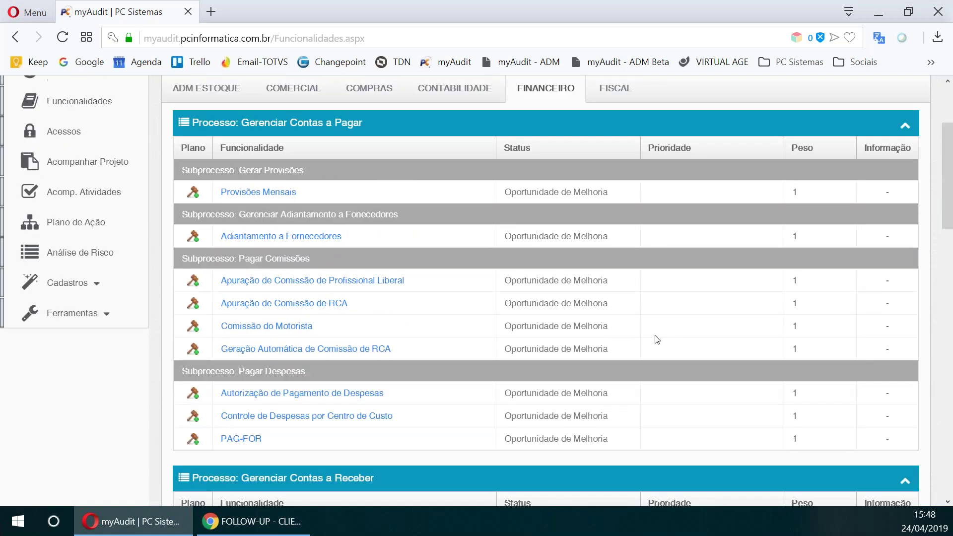
pyautogui.click(609, 229)
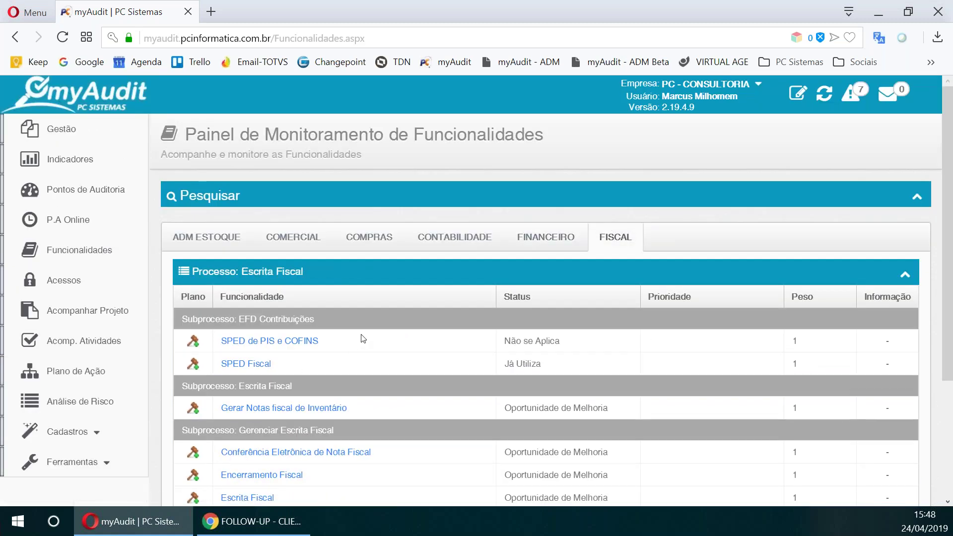
pyautogui.scroll(-2, 387, 330)
pyautogui.scroll(-2, 390, 329)
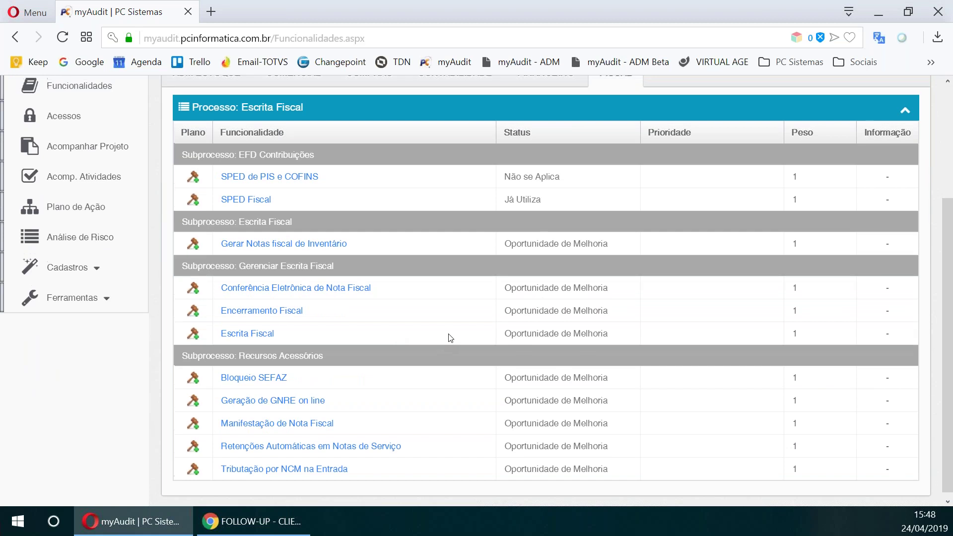
# Go back to the Pontos de Auditoria page and view the Cadastros options, from Agenda through Atividades Implantação
pyautogui.scroll(4, 180, 286)
pyautogui.click(111, 197)
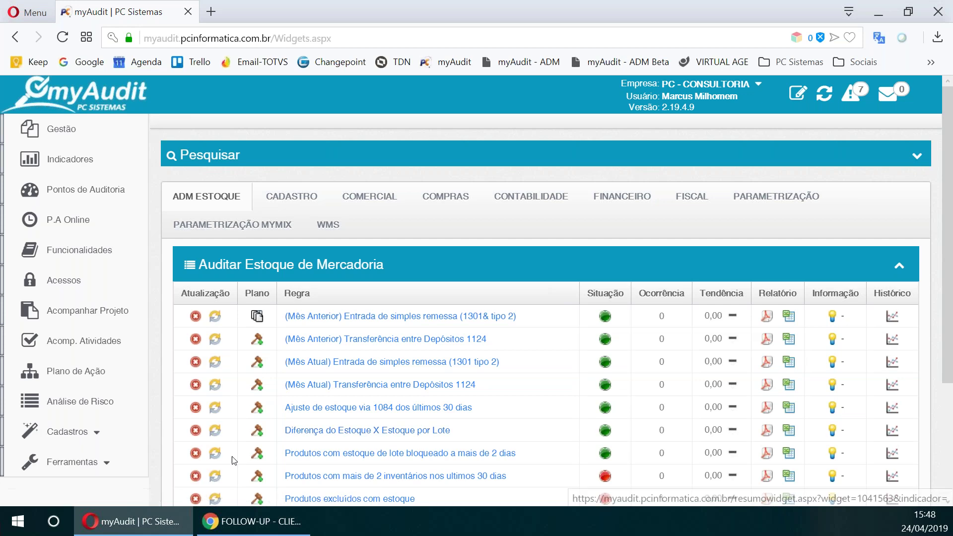
pyautogui.click(105, 428)
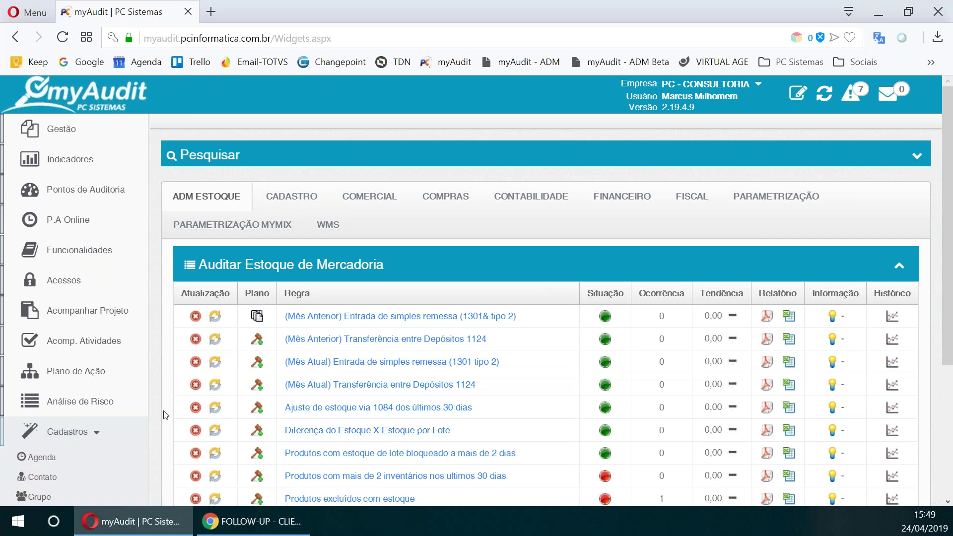
pyautogui.scroll(-4, 70, 397)
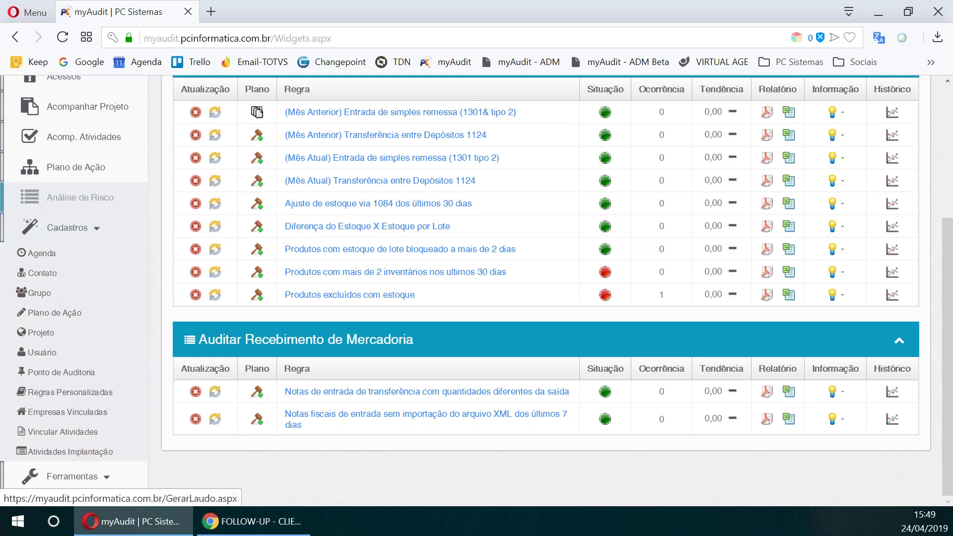
# Look through the audit rules for the CONTABILIDADE, FINANCEIRO and FISCAL areas
pyautogui.scroll(5, 720, 278)
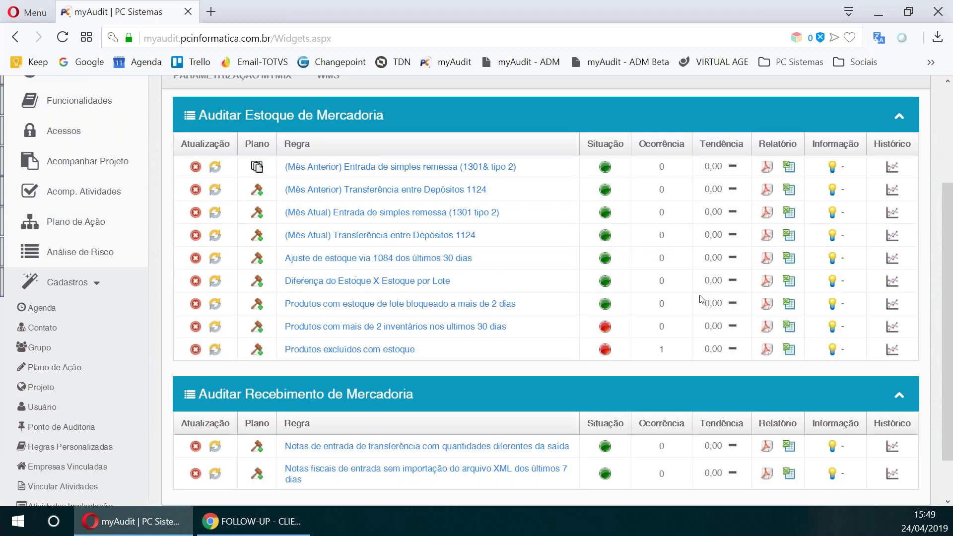
pyautogui.click(531, 196)
pyautogui.click(615, 200)
pyautogui.scroll(-5, 572, 229)
pyautogui.scroll(1, 564, 247)
pyautogui.scroll(5, 563, 248)
pyautogui.click(691, 196)
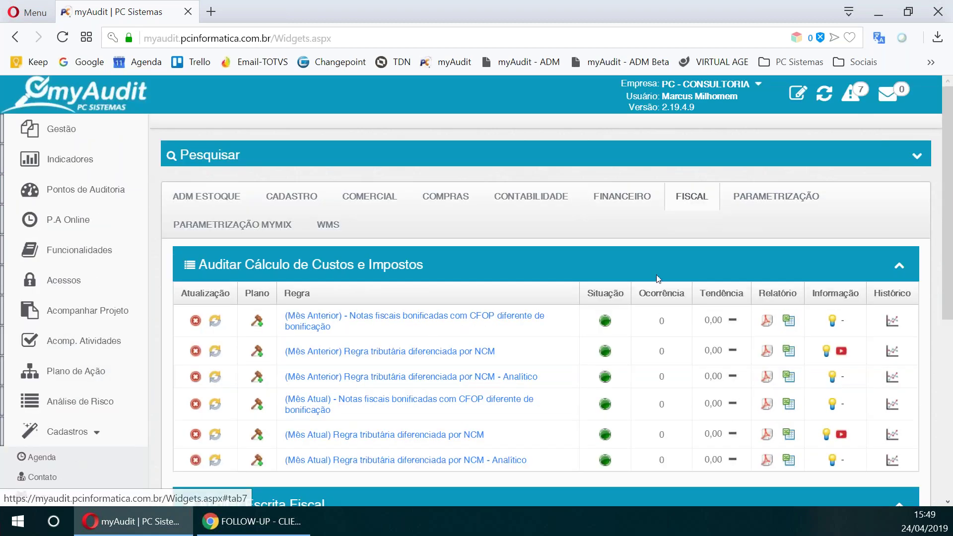
pyautogui.scroll(-10, 577, 252)
# Download the outdated PDF report of the CADASTRO rule Clientes Excluídos and save it in Área de Trabalho as Clientes Excluídos.pdf
pyautogui.scroll(10, 577, 252)
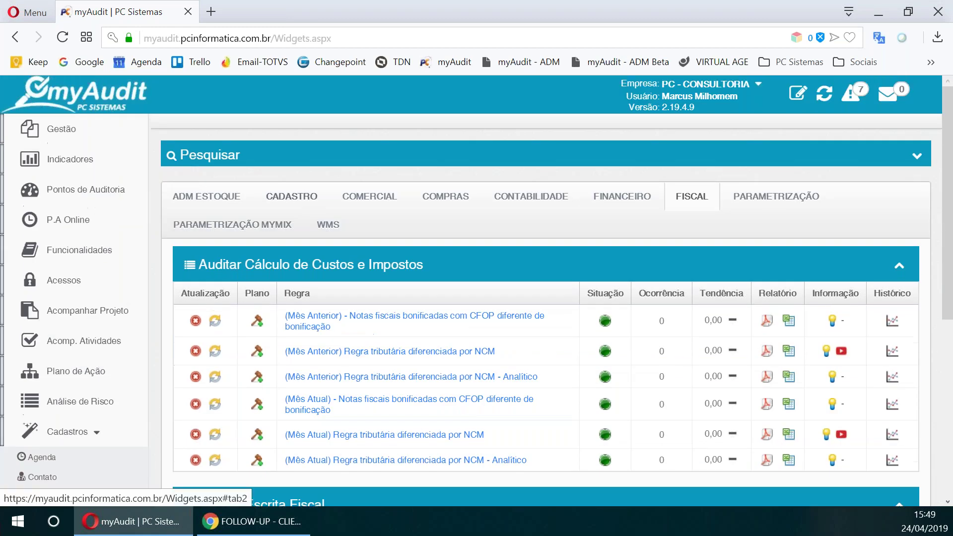
pyautogui.click(313, 201)
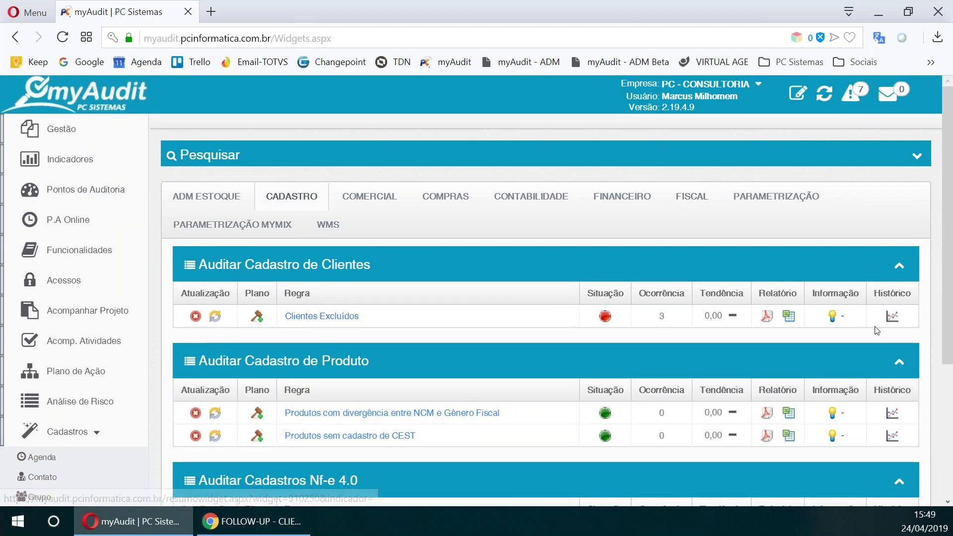
pyautogui.click(767, 319)
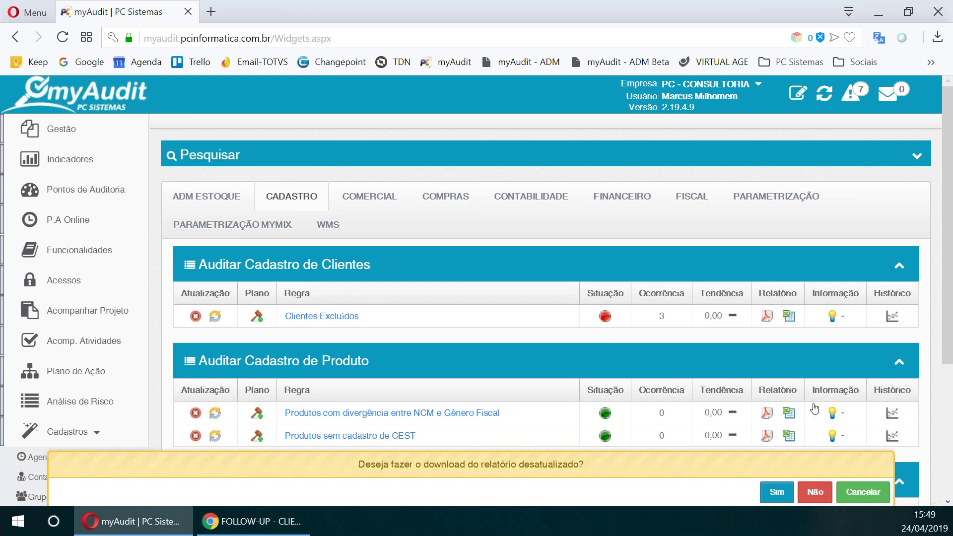
pyautogui.click(776, 492)
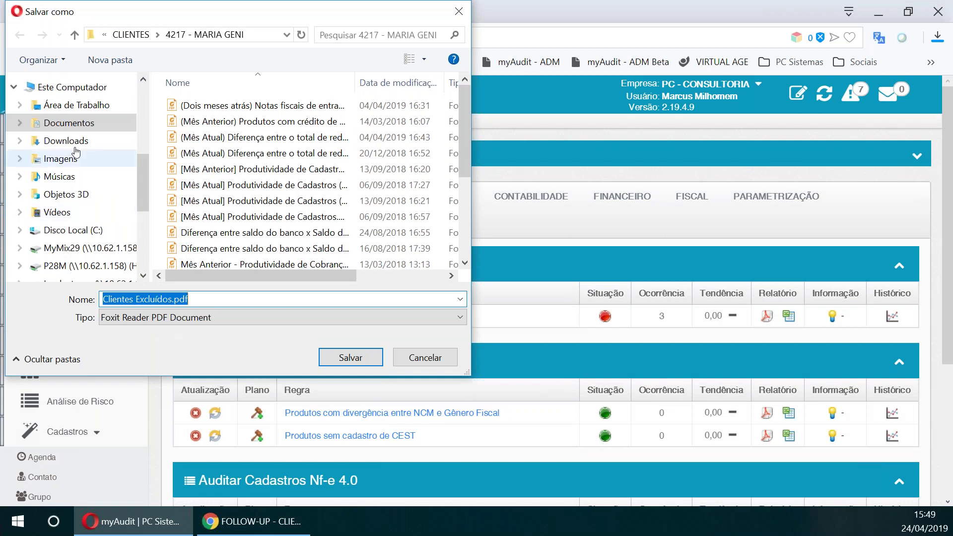
pyautogui.scroll(5, 136, 162)
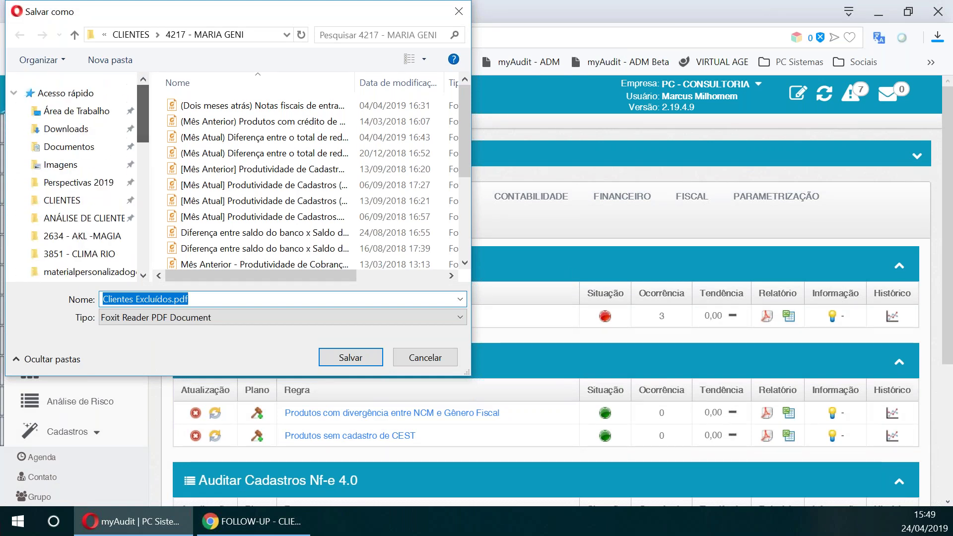
pyautogui.click(82, 111)
pyautogui.click(360, 365)
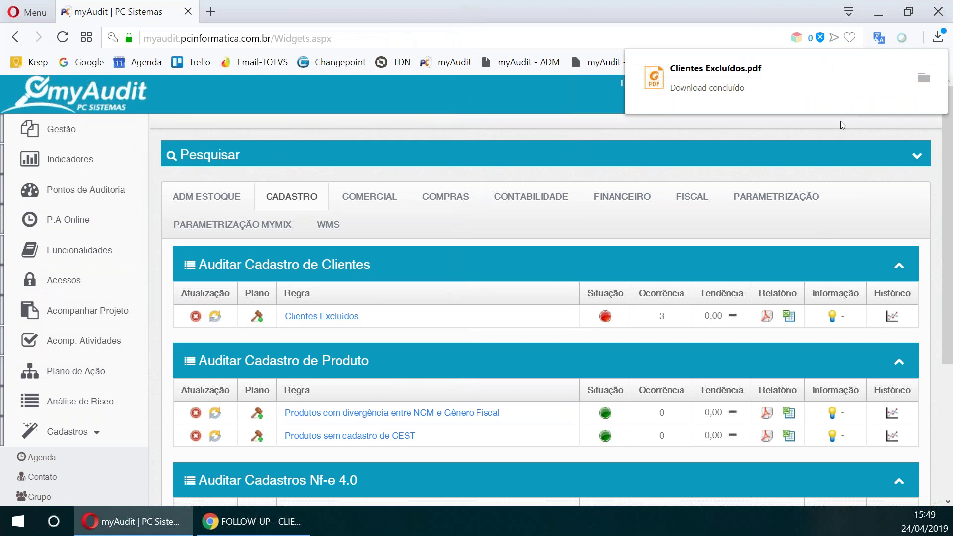
# Read the downloaded Clientes Excluídos.pdf report, and back in myAudit open the information for the Clientes Excluídos rule
pyautogui.click(749, 85)
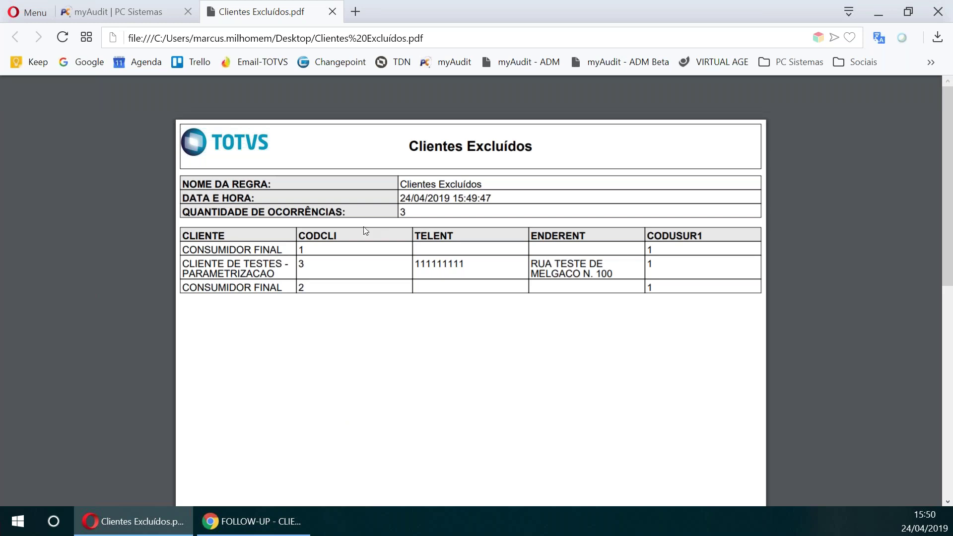
pyautogui.click(150, 13)
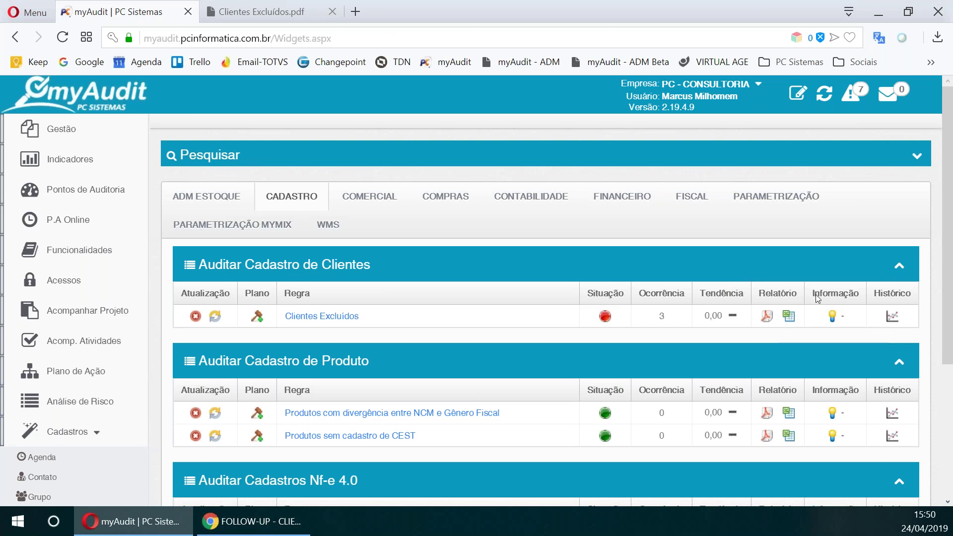
pyautogui.click(831, 315)
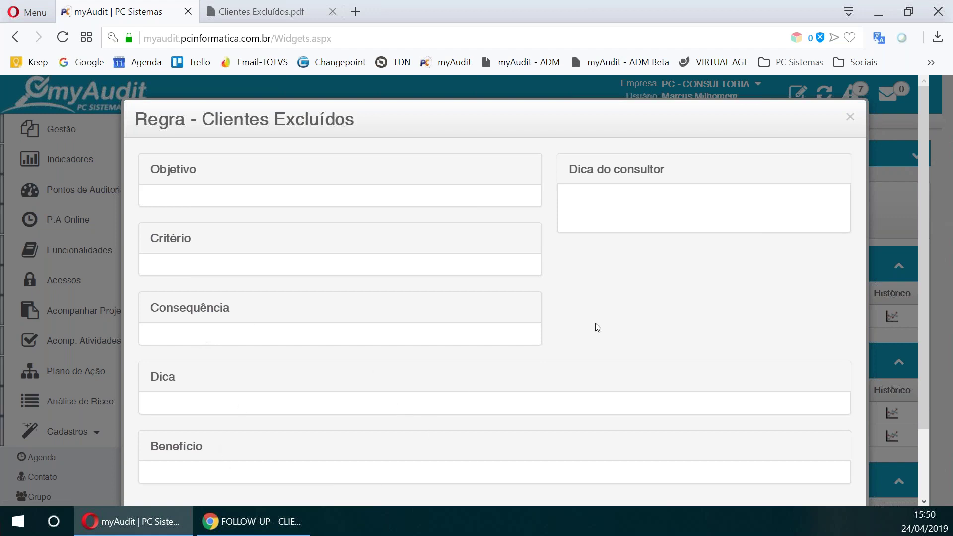
# Read the information for the Produtos com divergência entre NCM e Gênero Fiscal rule, from Objetivo through Benefício, and close it
pyautogui.click(849, 118)
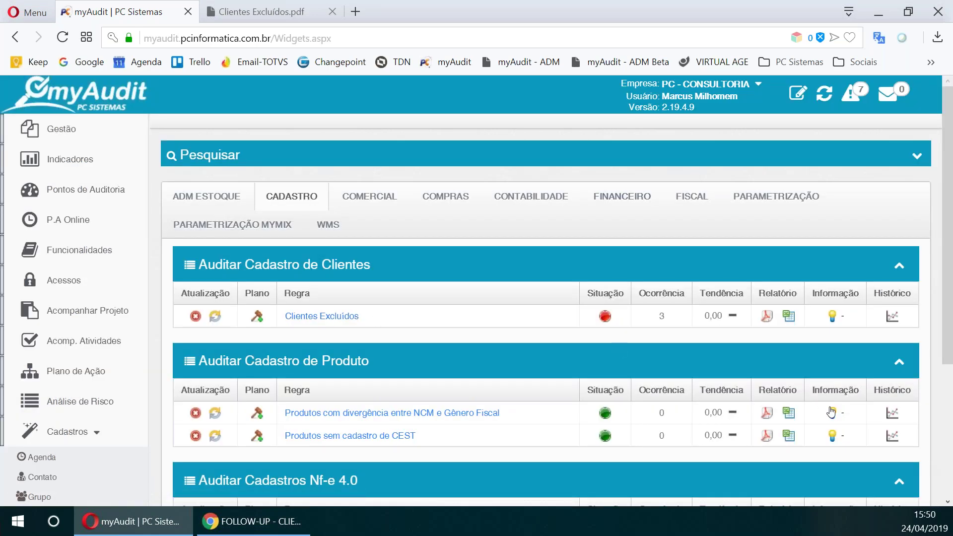
pyautogui.click(654, 313)
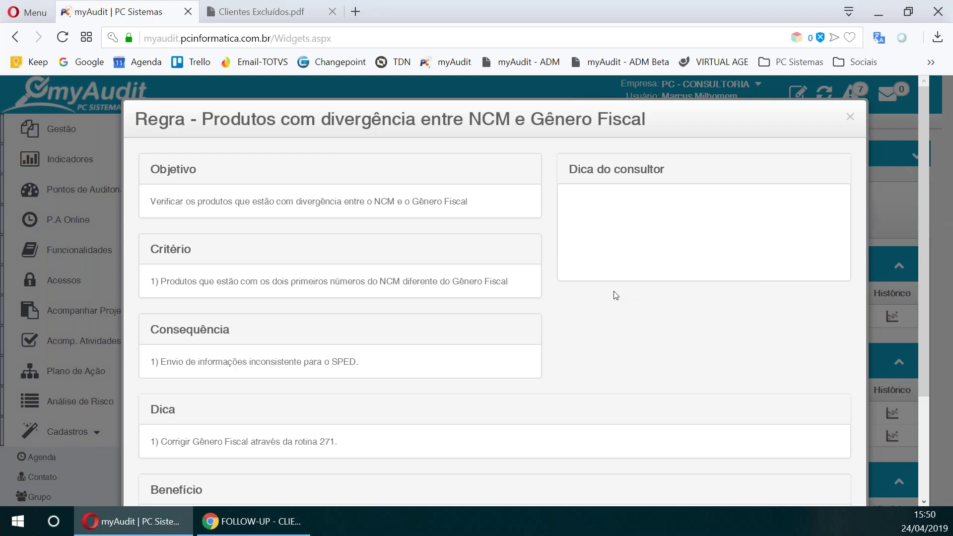
pyautogui.scroll(-3, 581, 278)
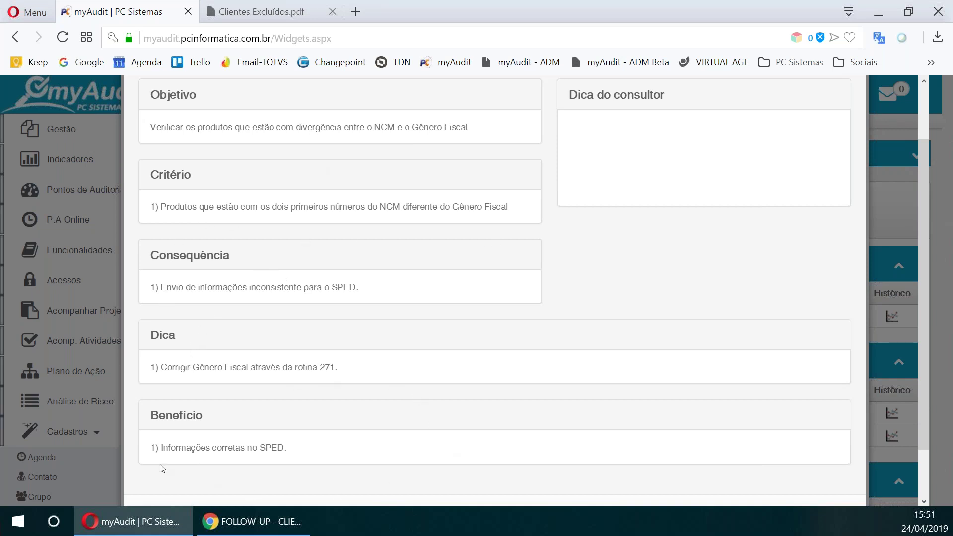
pyautogui.moveTo(161, 447); pyautogui.dragTo(628, 452)
pyautogui.scroll(2, 628, 452)
pyautogui.click(850, 117)
# Look through the audit rules of the FINANCEIRO area
pyautogui.click(643, 209)
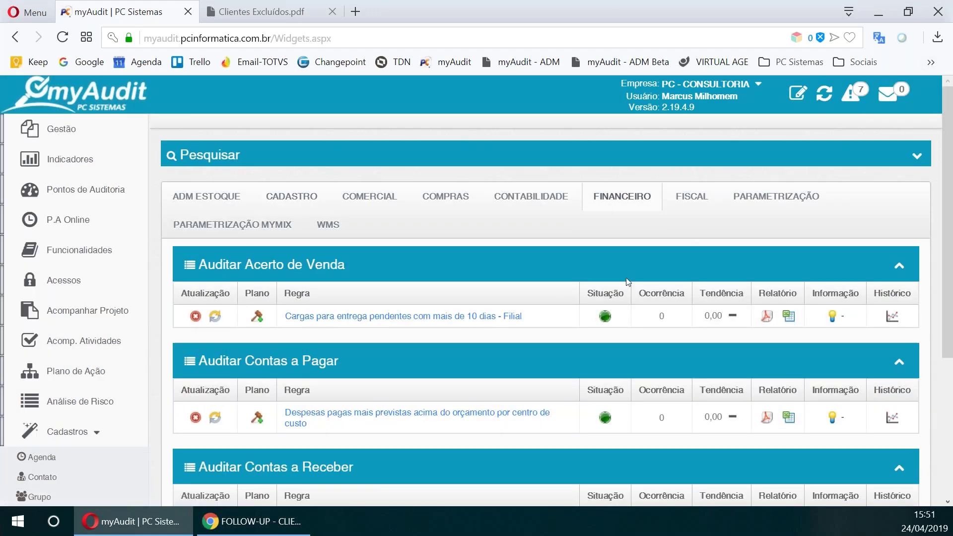
pyautogui.scroll(-2, 682, 242)
pyautogui.scroll(-2, 861, 305)
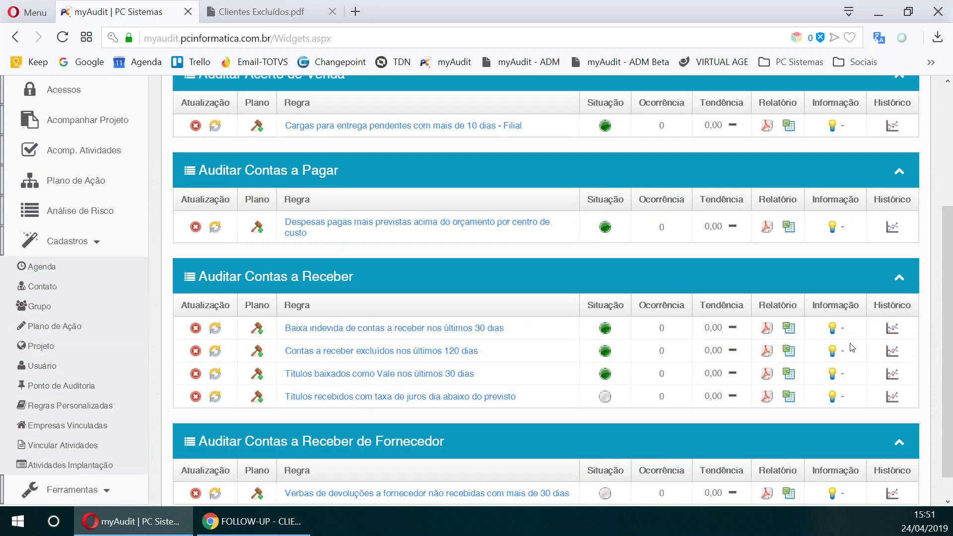
pyautogui.scroll(2, 851, 347)
pyautogui.scroll(2, 545, 229)
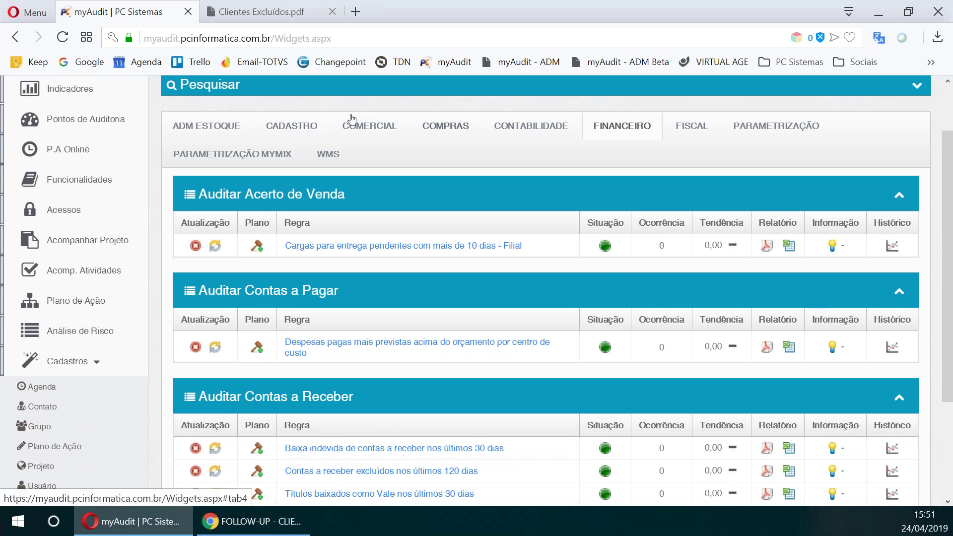
# Look through the CADASTRO area's rules and view the occurrence history of the Clientes Excluídos rule, closing it when done
pyautogui.click(275, 127)
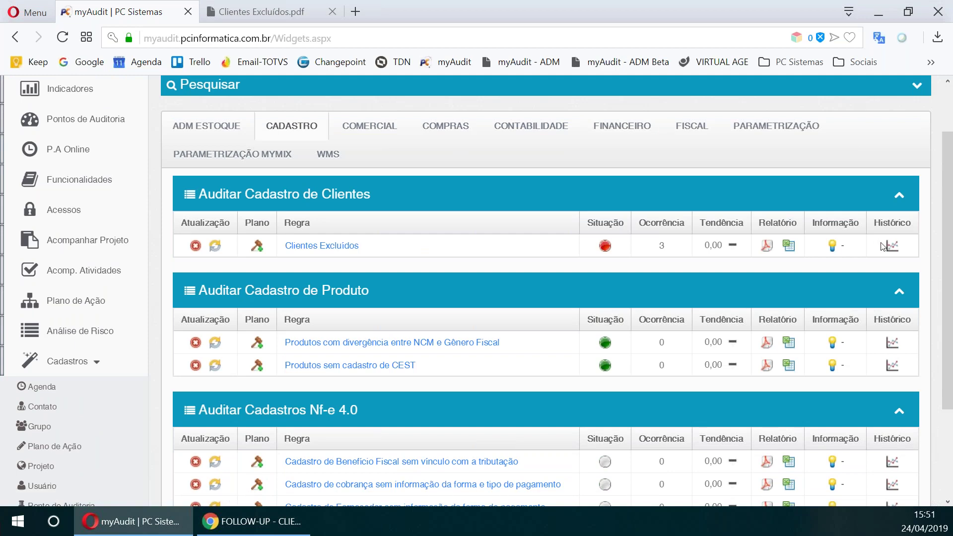
pyautogui.scroll(-2, 838, 320)
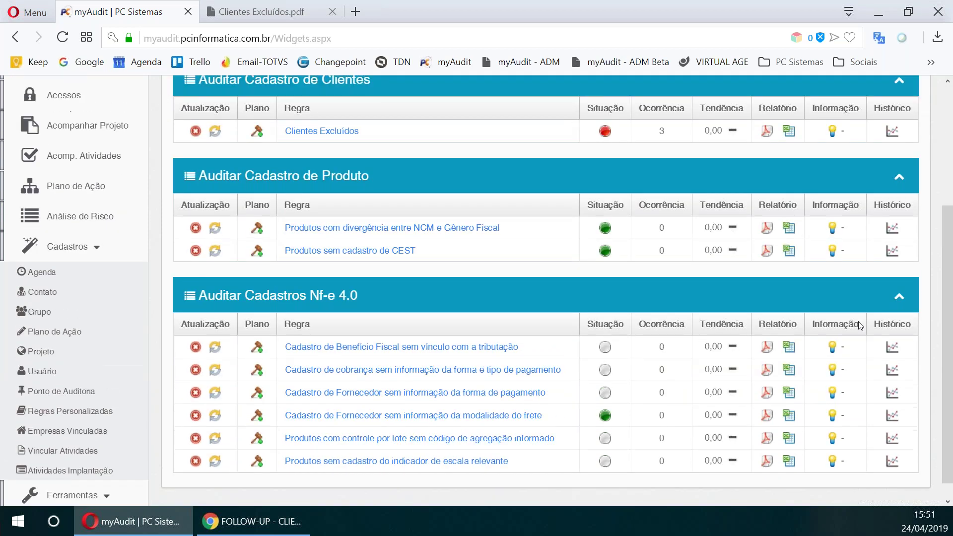
pyautogui.scroll(3, 860, 325)
pyautogui.click(893, 317)
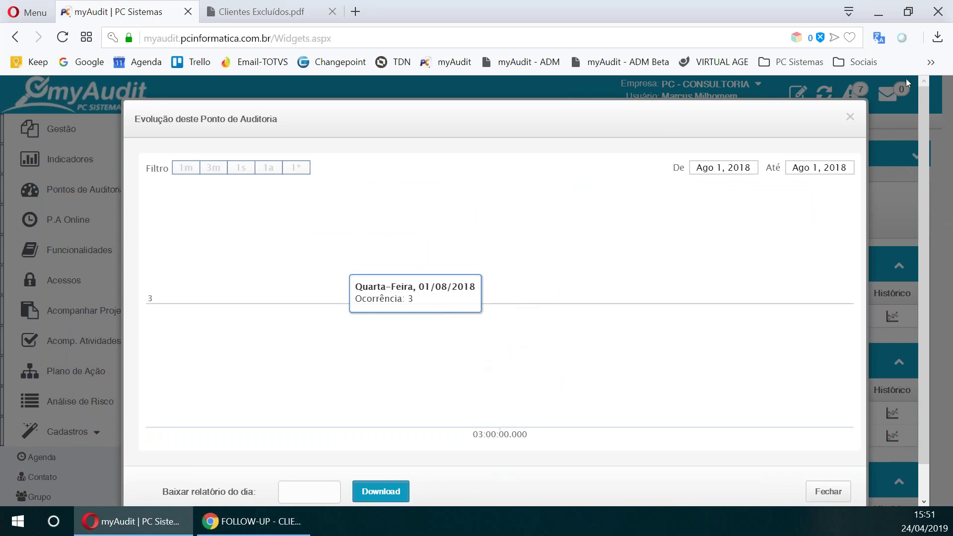
pyautogui.click(850, 118)
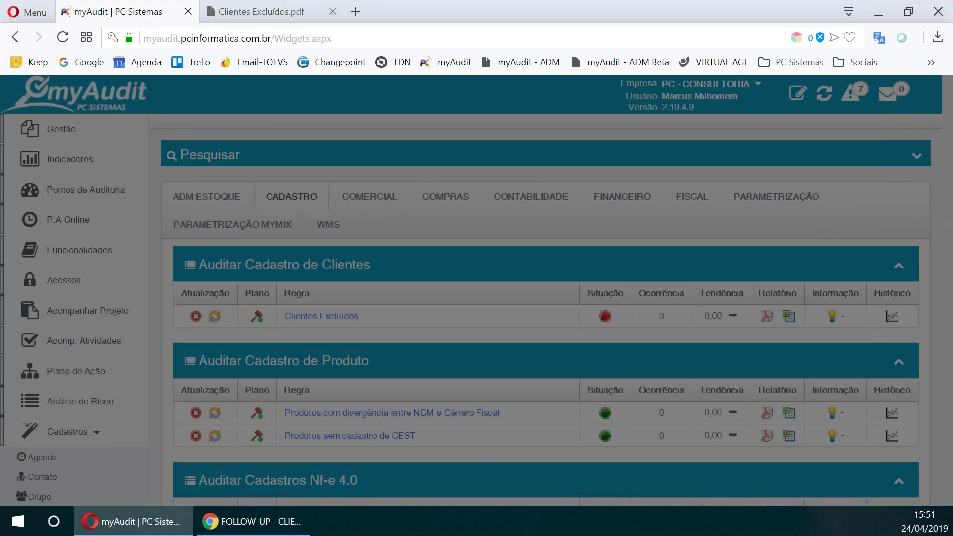
# Look through the ADM ESTOQUE rules for Auditar Estoque de Mercadoria and Auditar Recebimento de Mercadoria
pyautogui.click(199, 205)
pyautogui.scroll(-4, 586, 300)
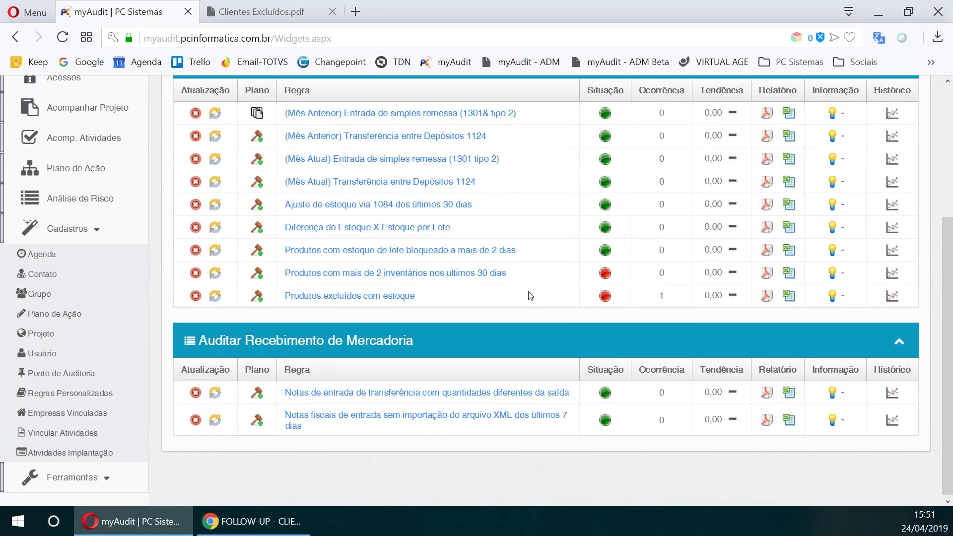
pyautogui.scroll(3, 532, 300)
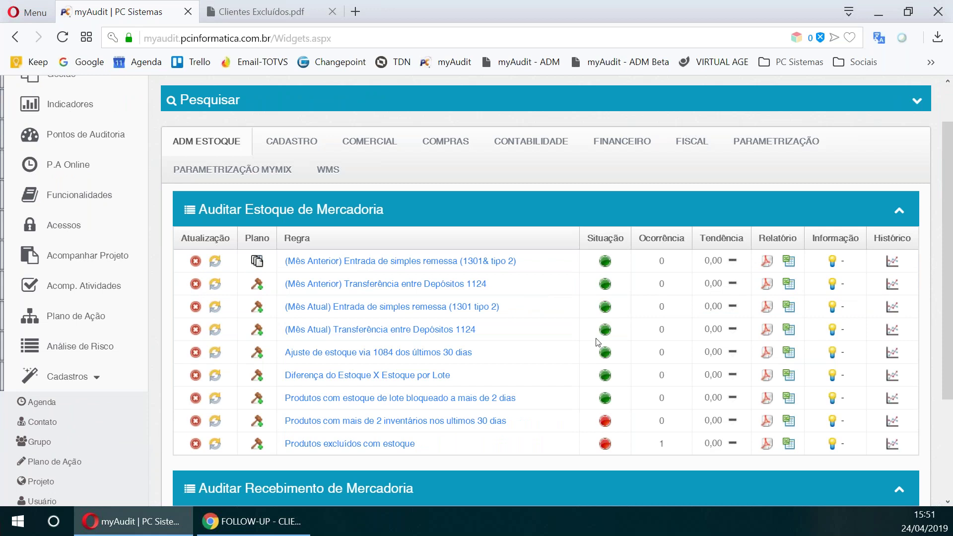
pyautogui.scroll(1, 498, 281)
pyautogui.scroll(1, 576, 275)
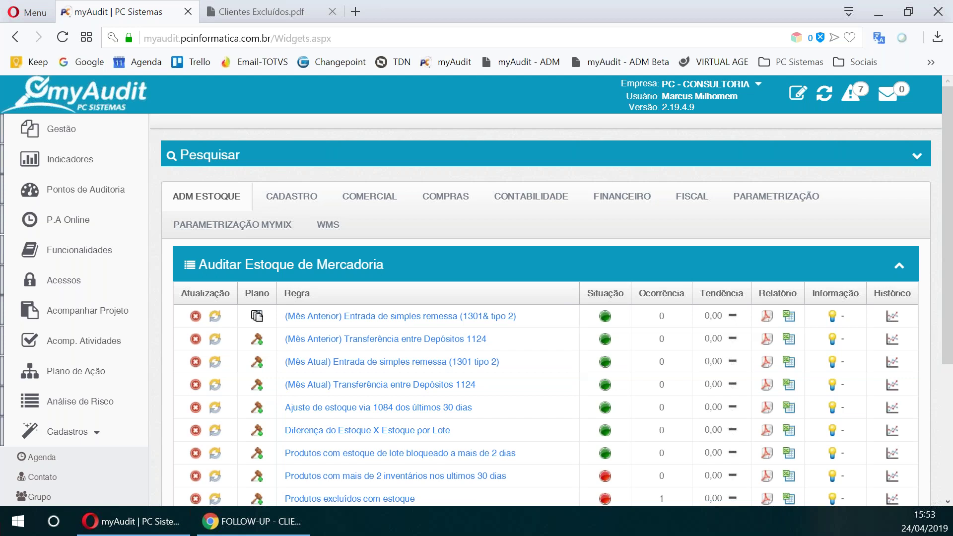
# Examine the CONTABILIDADE rules, from Auditar CMV through Contabilizar movimentação
pyautogui.click(546, 197)
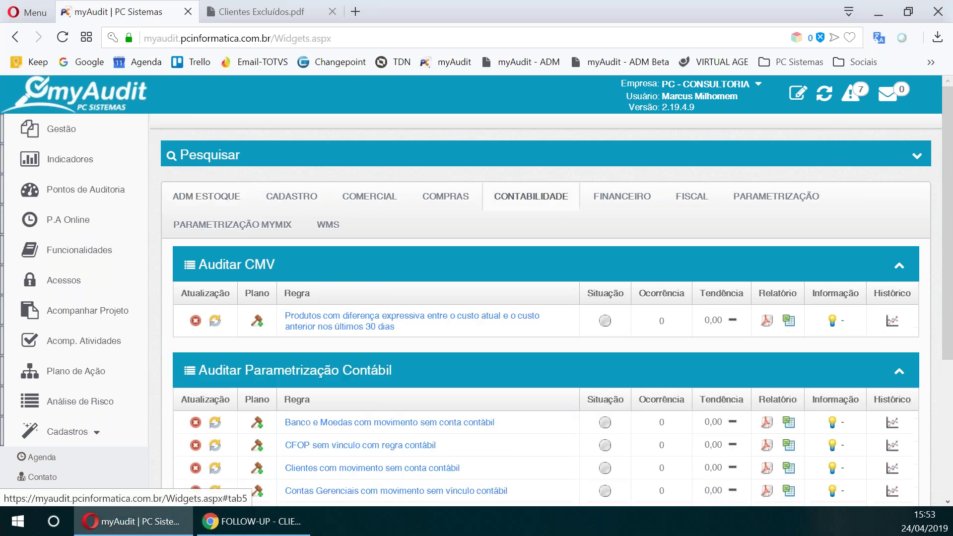
pyautogui.scroll(-5, 527, 279)
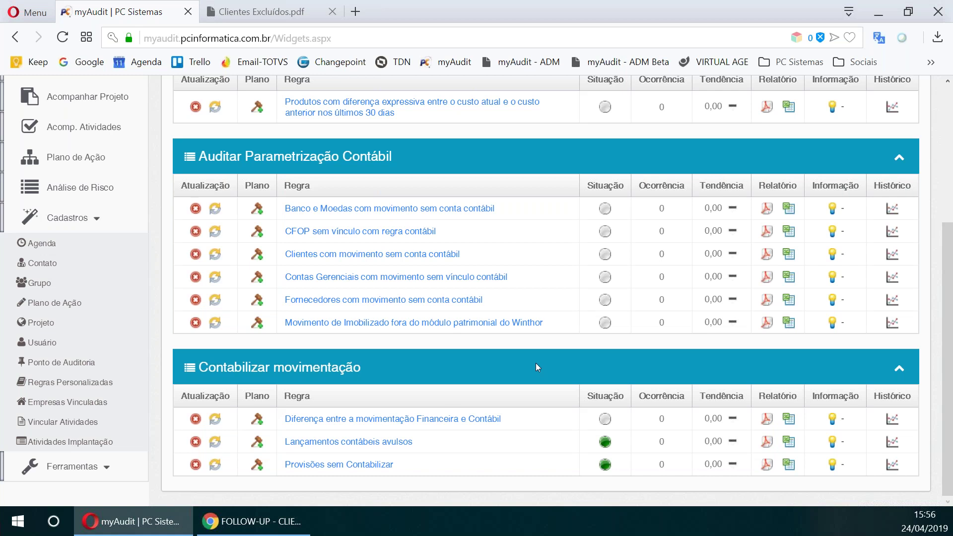
pyautogui.scroll(1, 505, 249)
pyautogui.scroll(3, 448, 179)
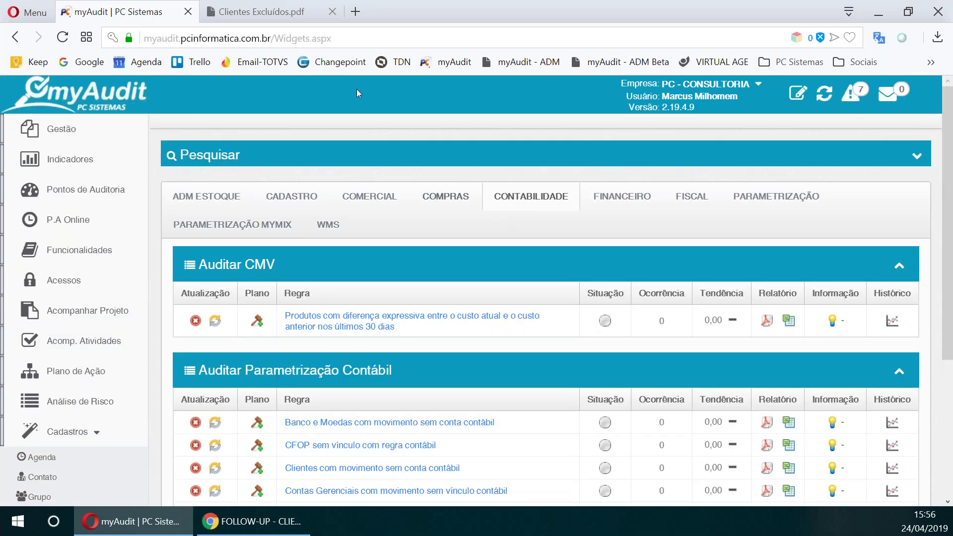
# View the Clientes Excluídos.pdf report again and glance at the FOLLOW-UP - CLIENTE EXEMPLO report in Chrome, ending back in myAudit
pyautogui.click(281, 14)
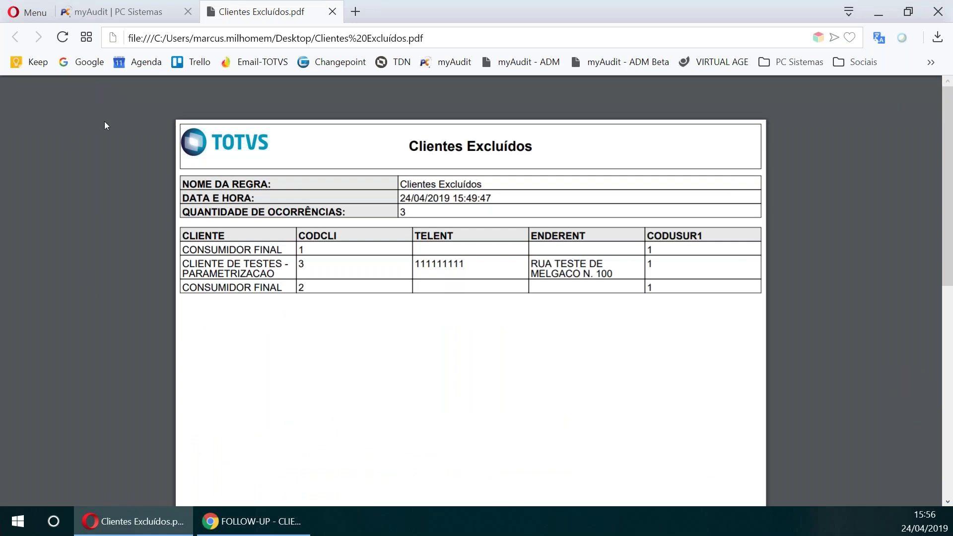
pyautogui.click(136, 4)
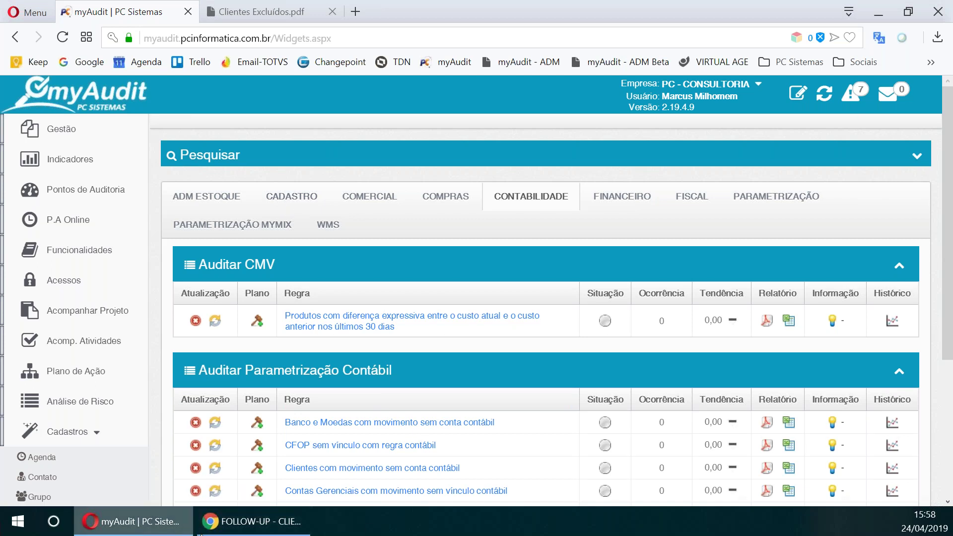
pyautogui.click(159, 523)
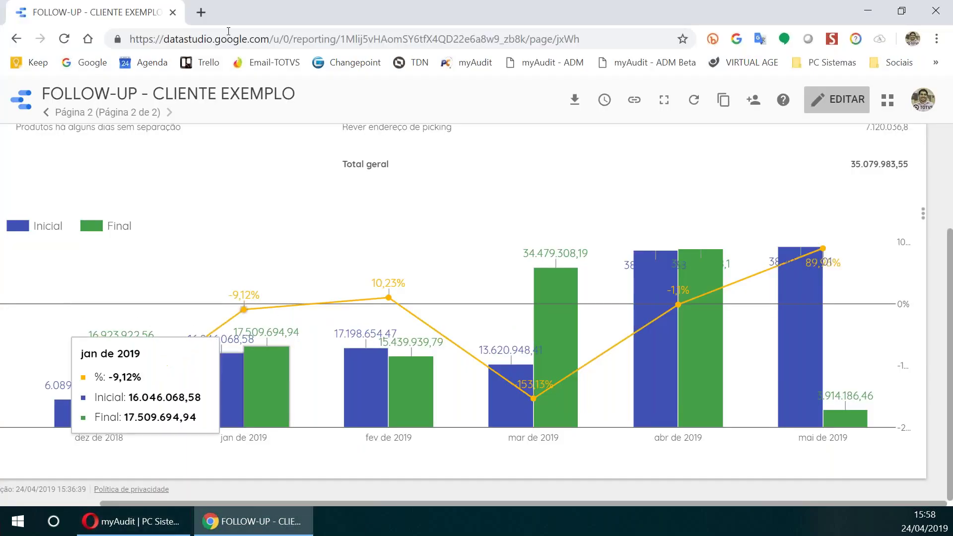
pyautogui.click(254, 508)
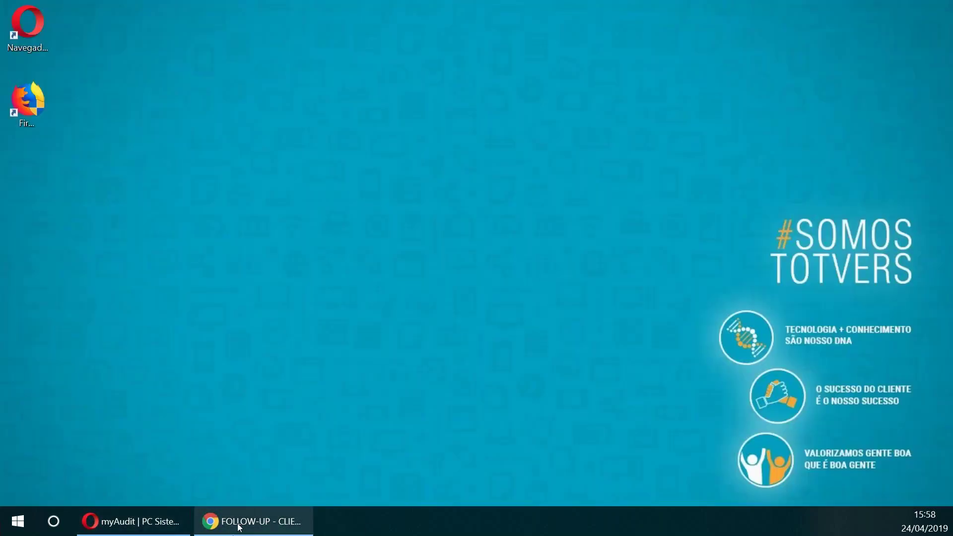
pyautogui.click(171, 522)
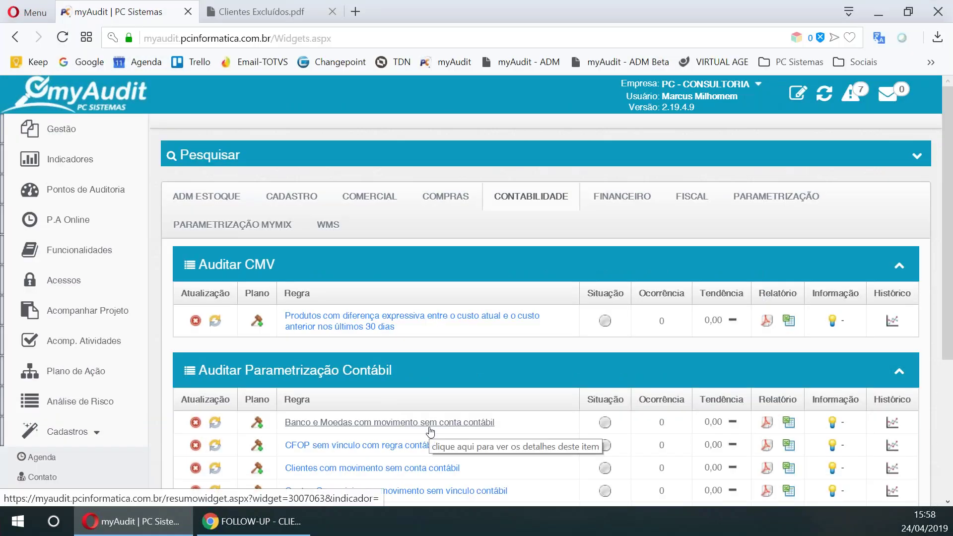